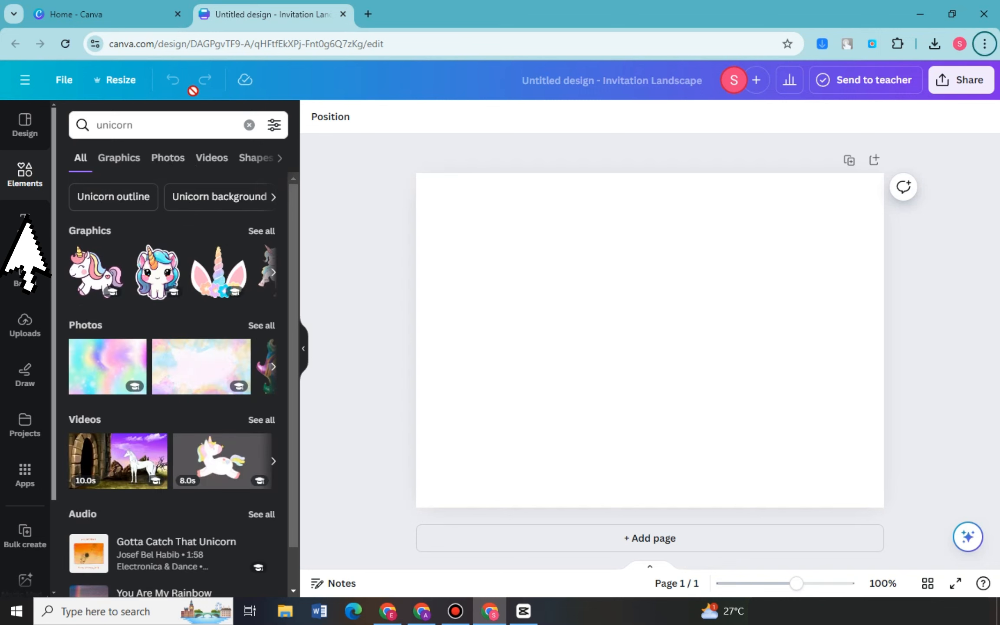
Add the pastel rainbow photo from the unicorn photo results to the page and set it as the background.
click(262, 325)
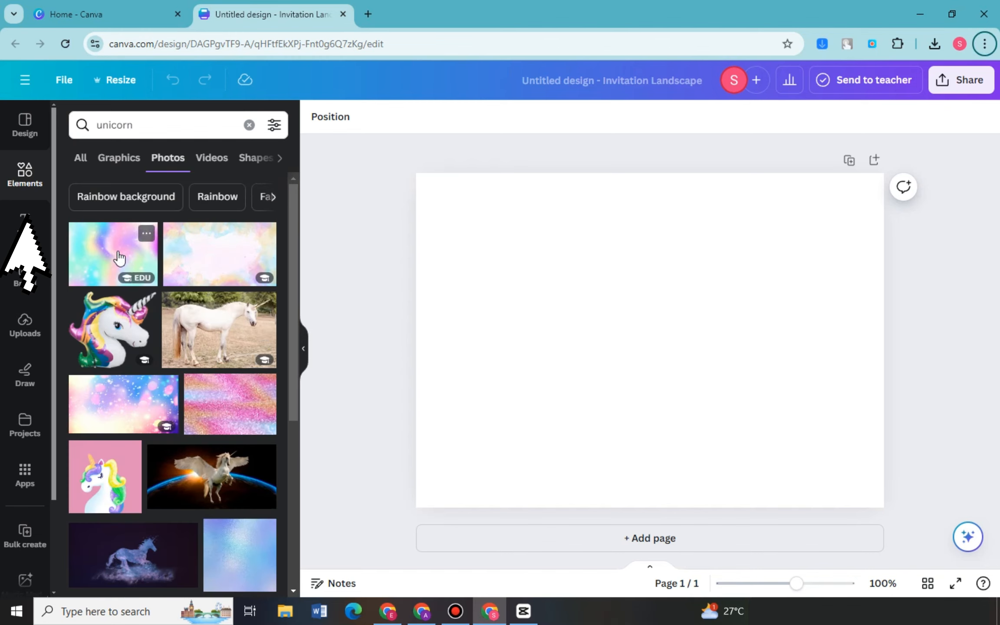
drag(119, 258, 505, 291)
right_click(591, 352)
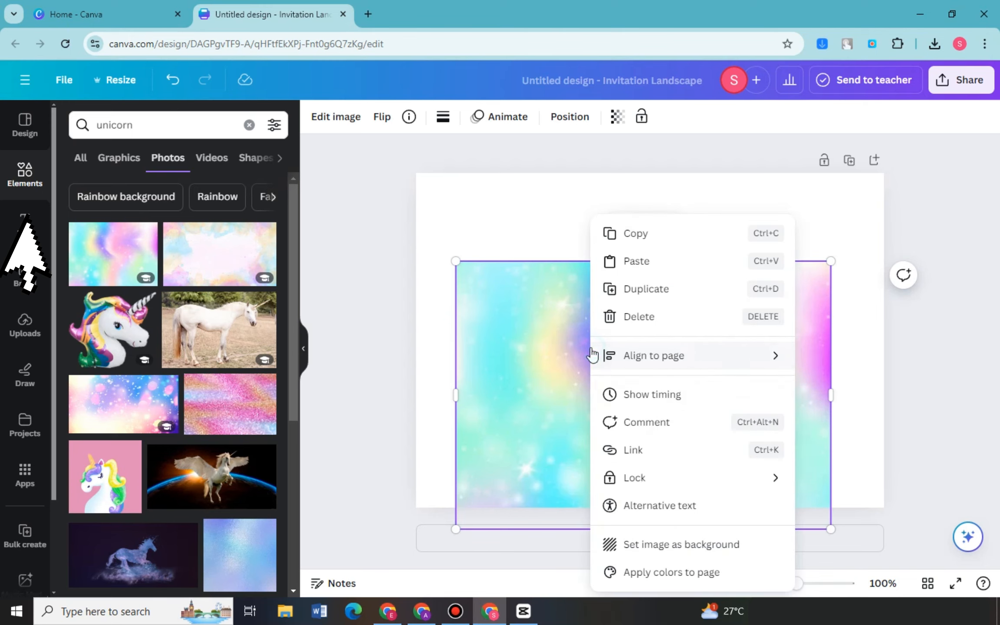
click(684, 547)
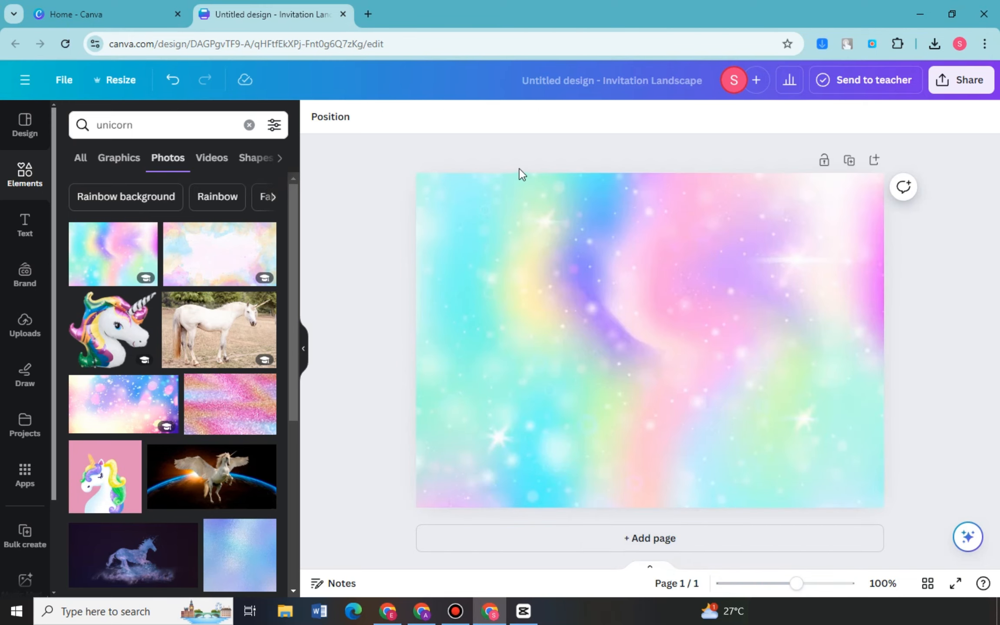
Add a heading to the page and replace its placeholder text with the child's first name.
click(26, 223)
click(144, 260)
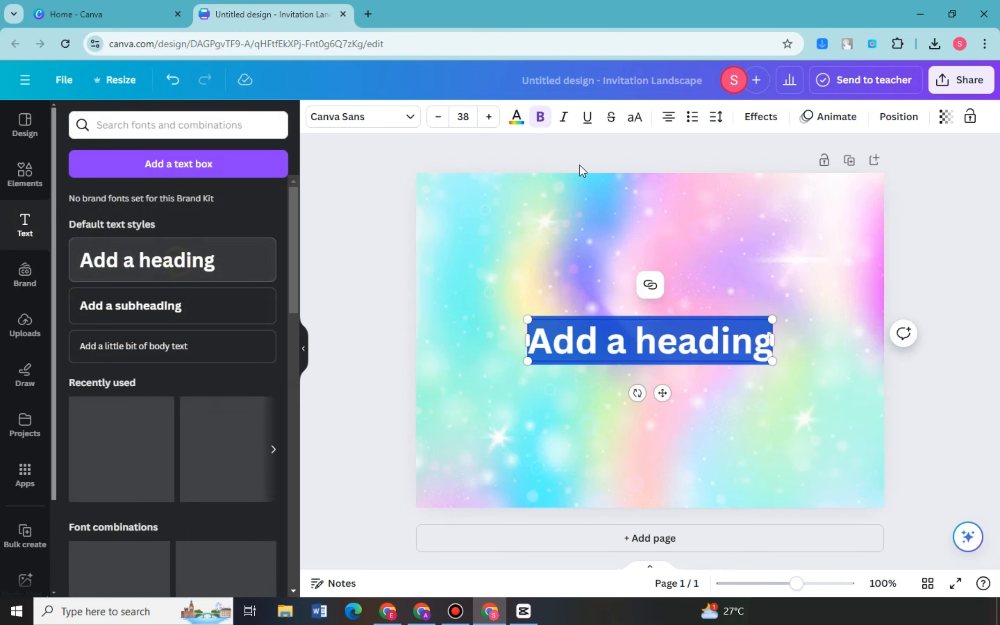
double_click(668, 347)
key(ctrl+a)
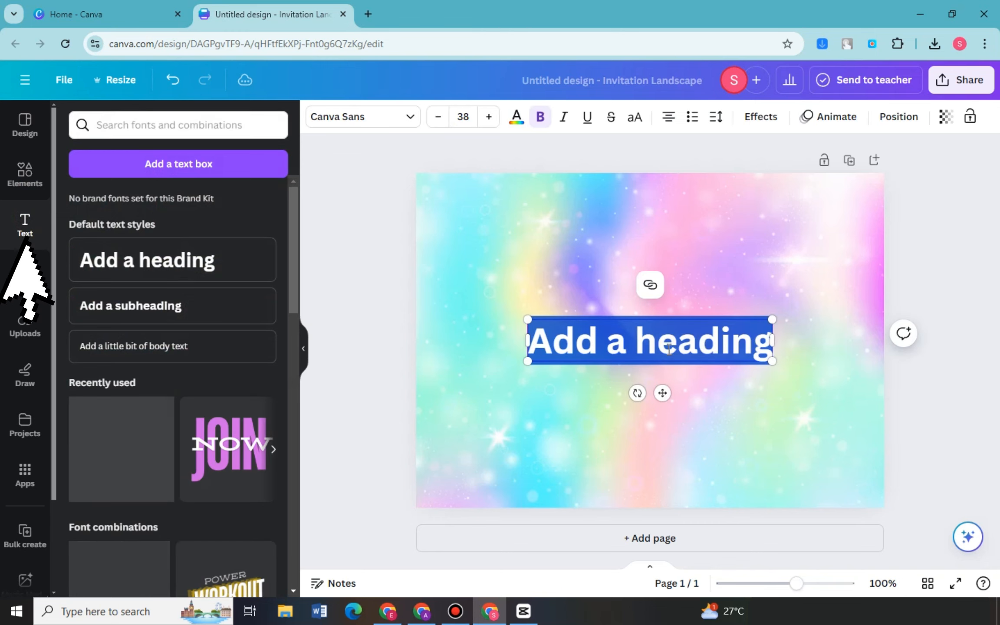
text(Ellie)
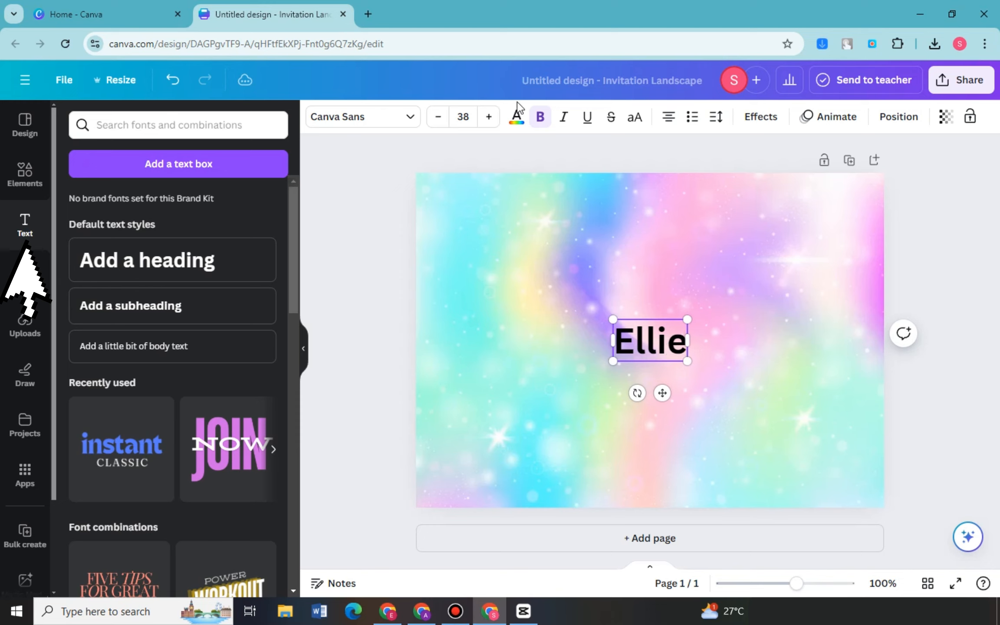
Format the name heading in the Apricots font with the light purple photo colour and move it near the page's upper edge.
click(388, 118)
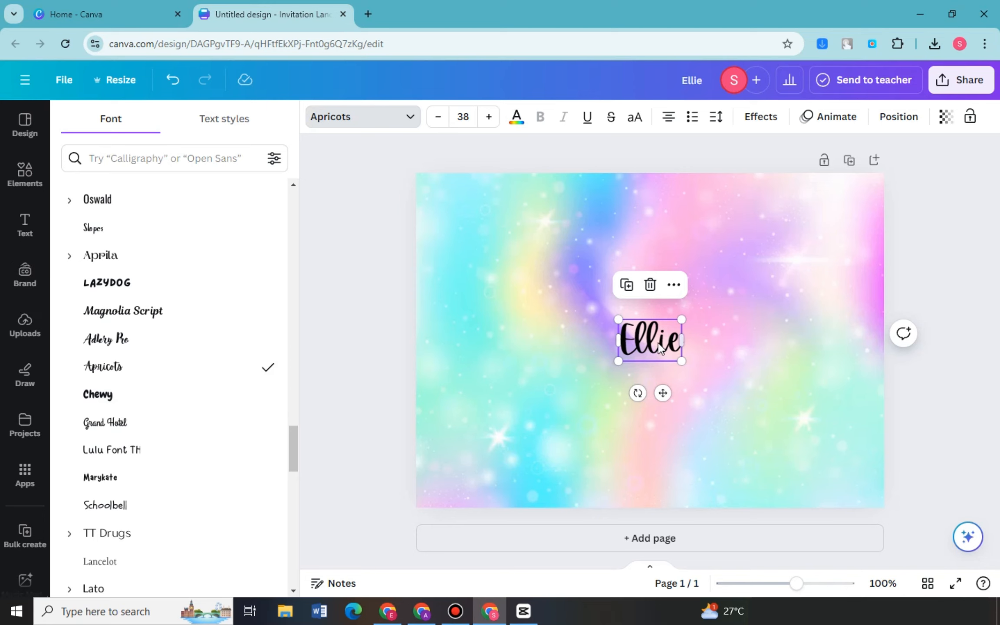
drag(657, 326, 645, 214)
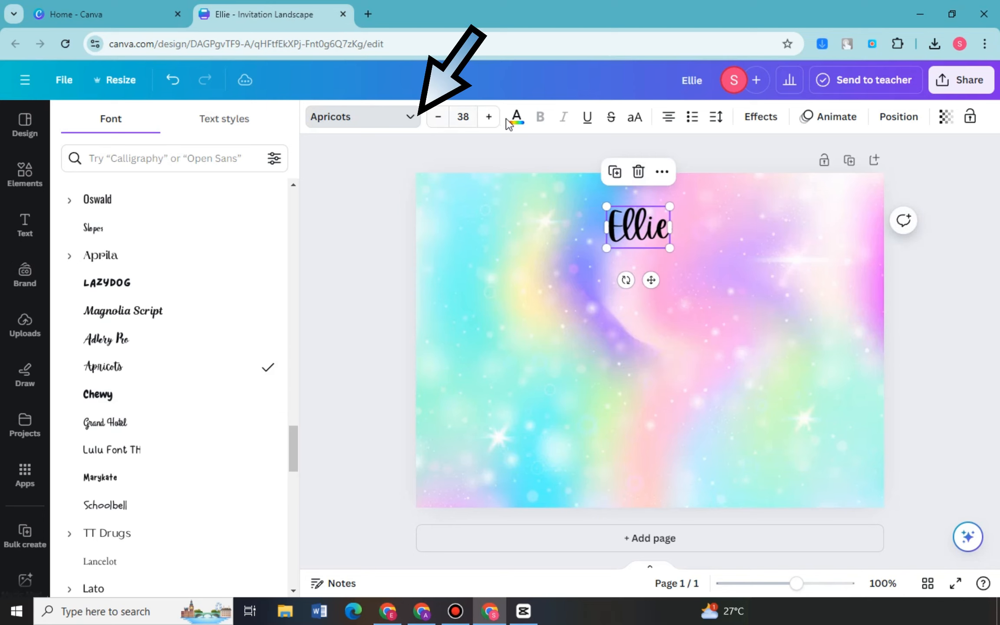
click(516, 121)
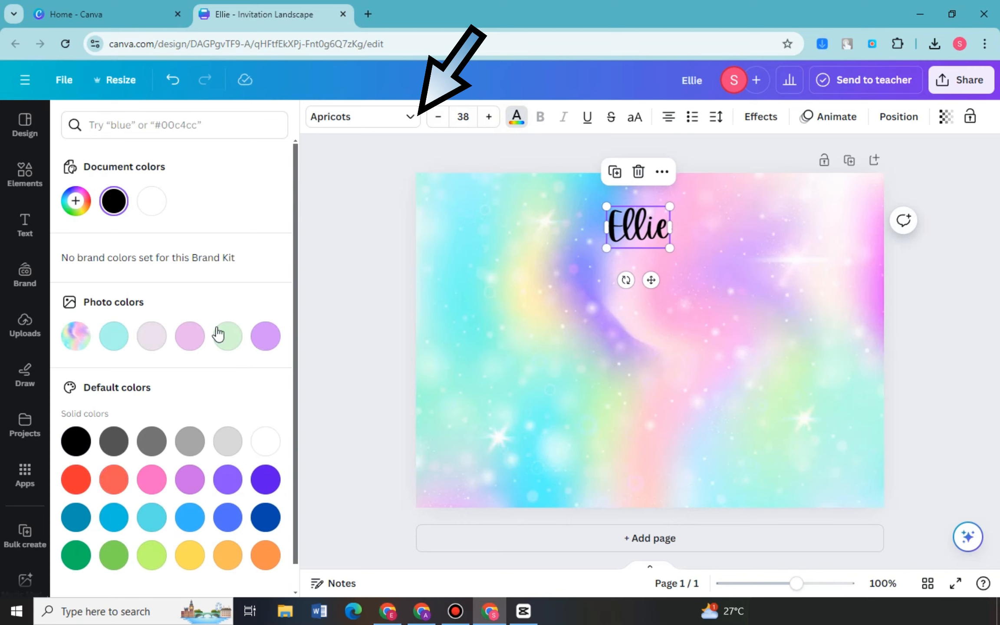
click(264, 335)
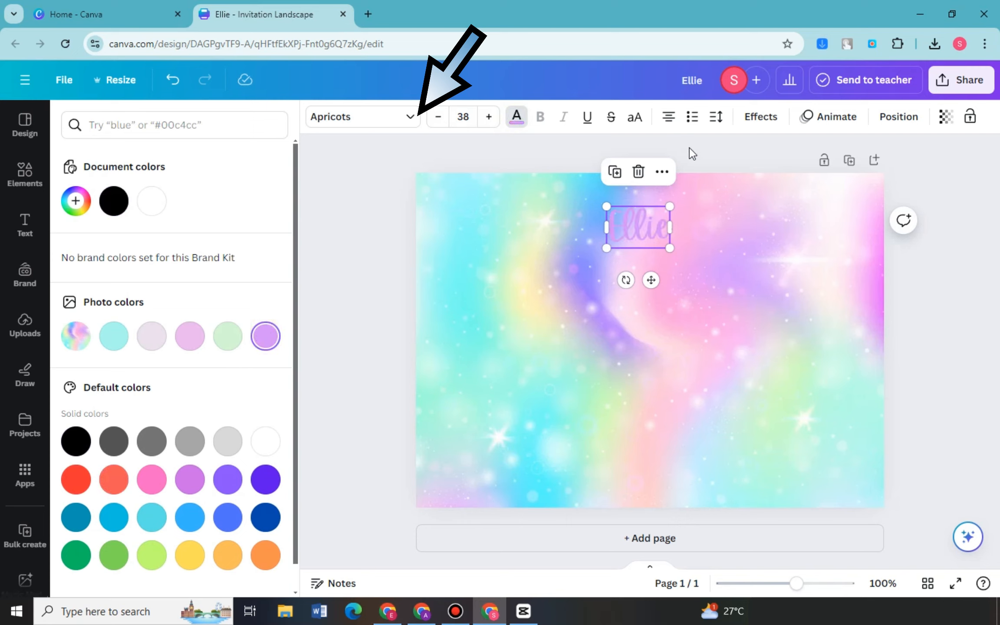
Apply the Outline text effect to the name heading and set the outline colour to black.
click(751, 129)
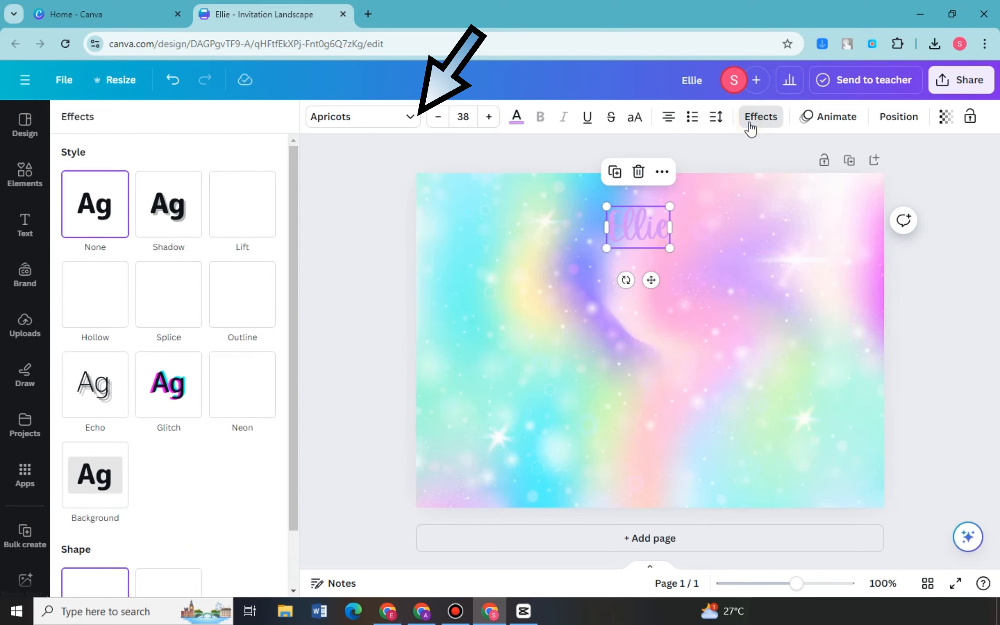
click(247, 305)
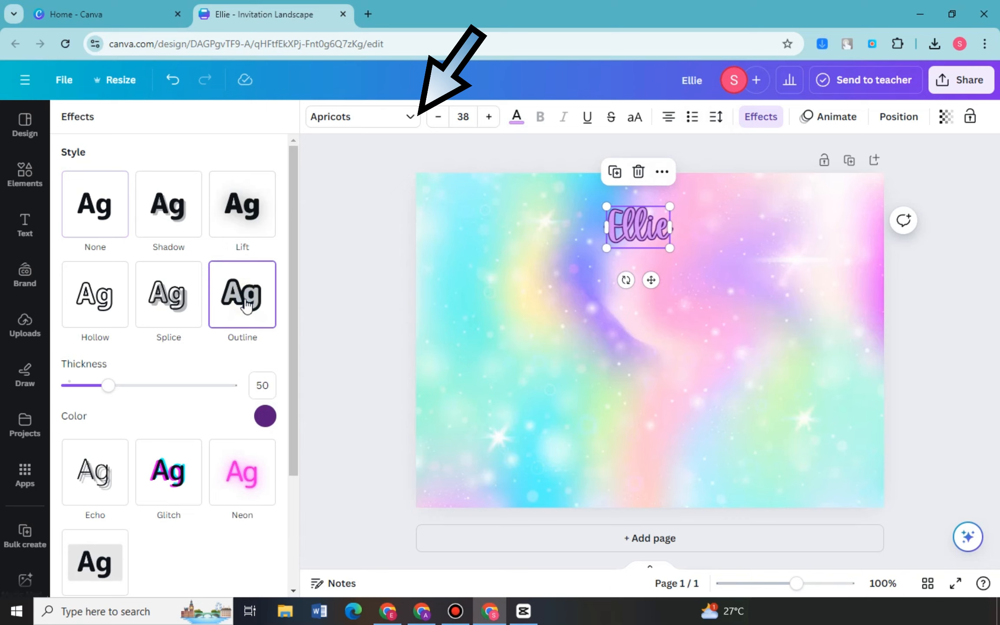
click(258, 423)
click(203, 388)
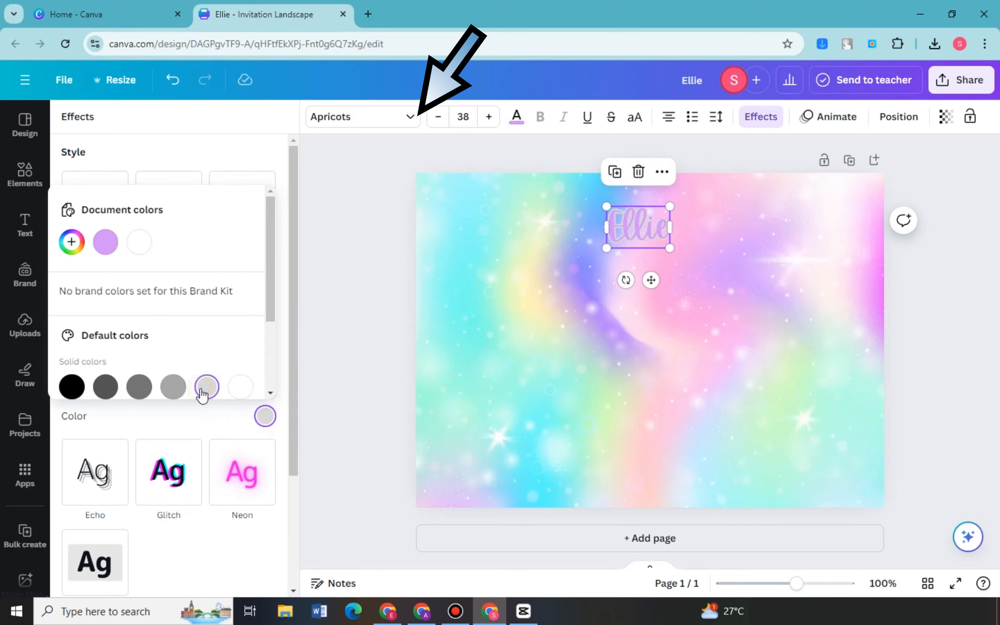
click(73, 388)
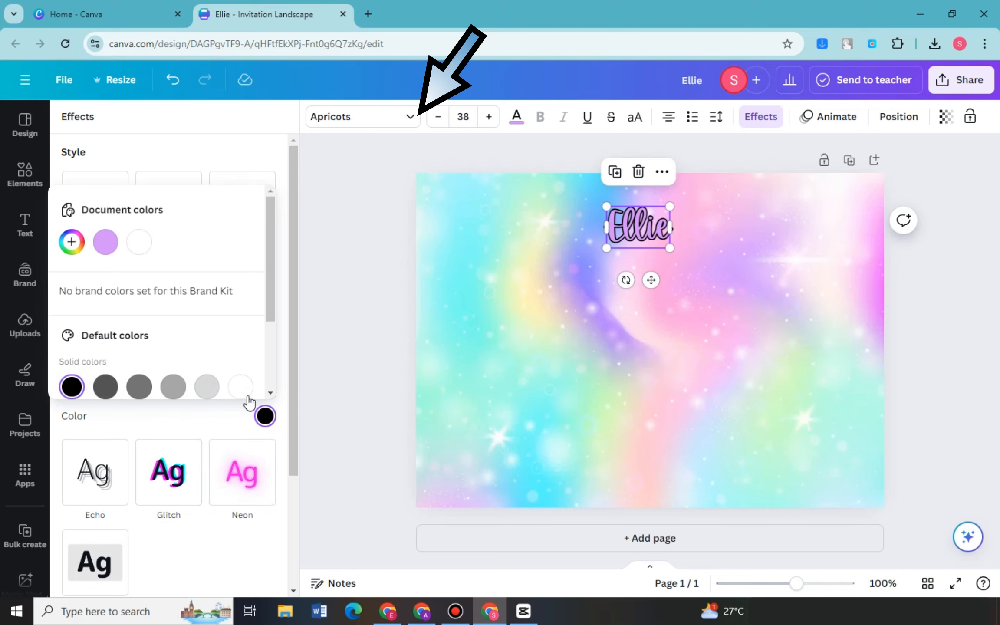
Try a custom outline colour on the name heading.
click(72, 242)
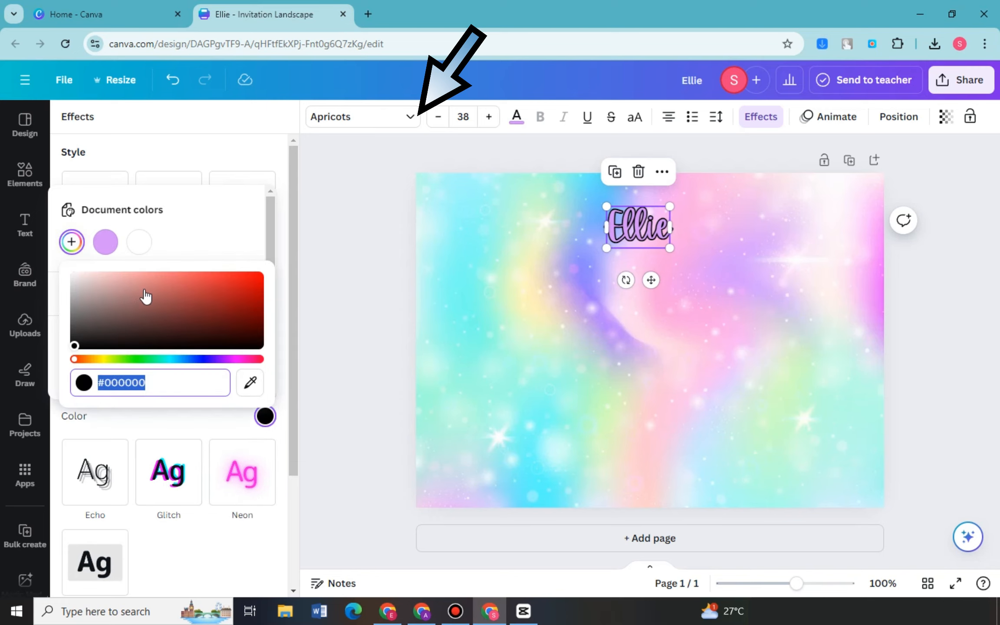
click(184, 293)
drag(236, 286, 260, 301)
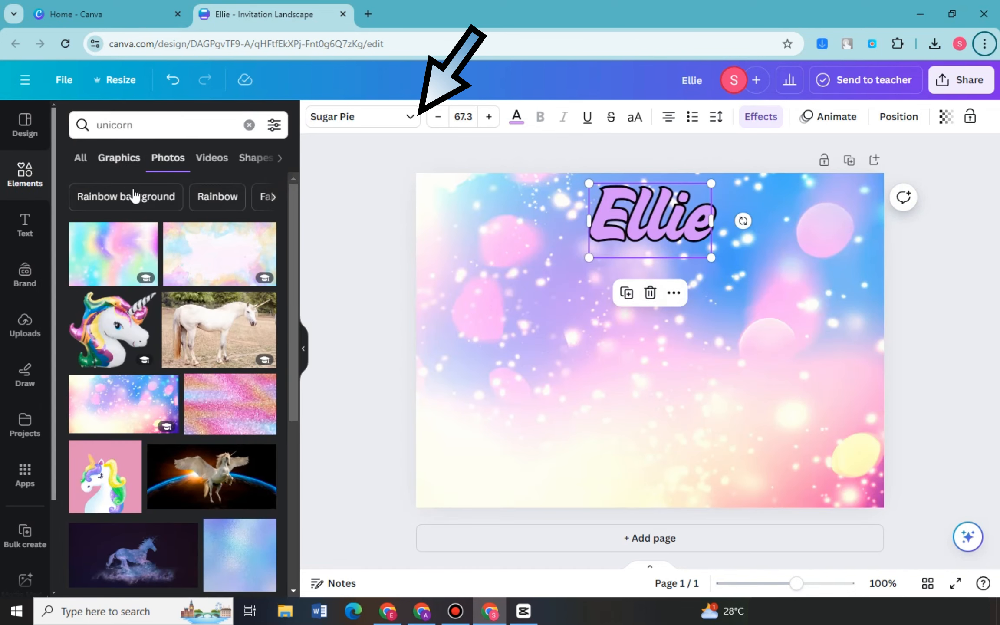
Add the winged unicorn graphic to the page, then resize it and position it just below the name heading.
click(123, 159)
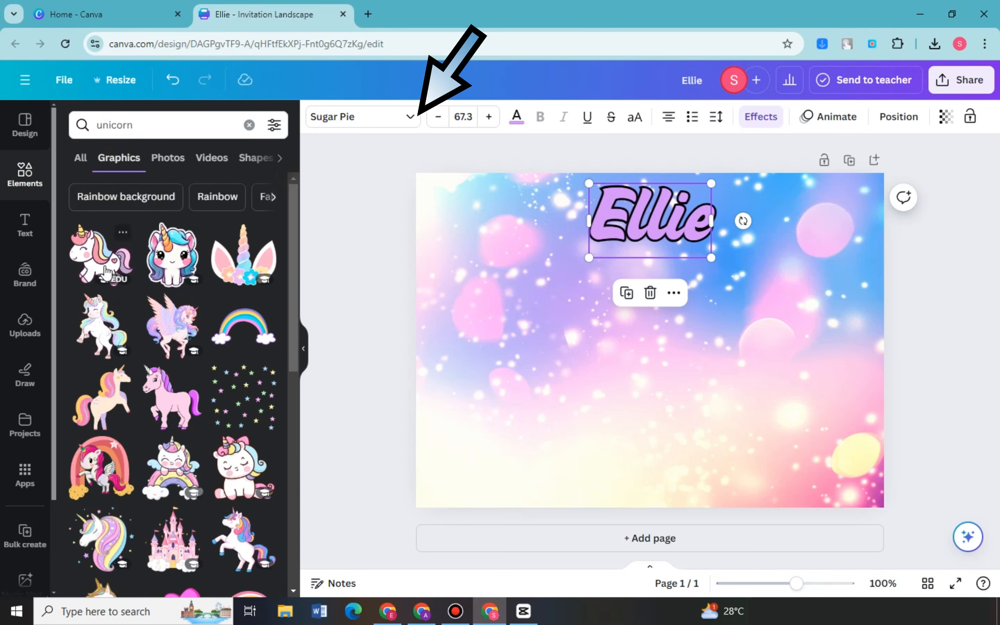
drag(157, 311, 560, 332)
drag(631, 344, 634, 311)
drag(745, 206, 727, 229)
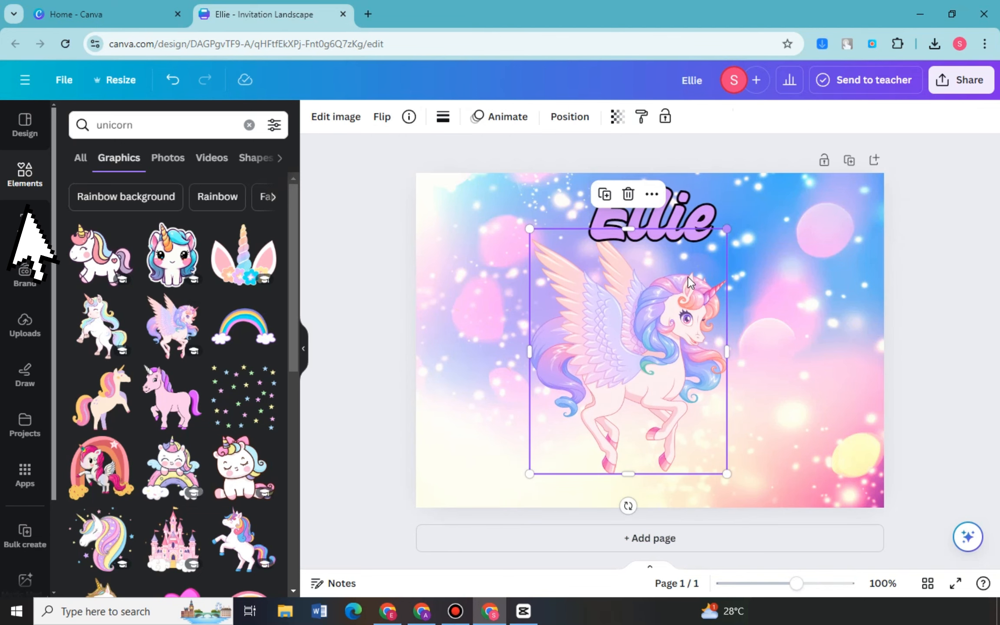
drag(664, 281, 671, 264)
Set the transparency of the background photo to 88.
click(501, 263)
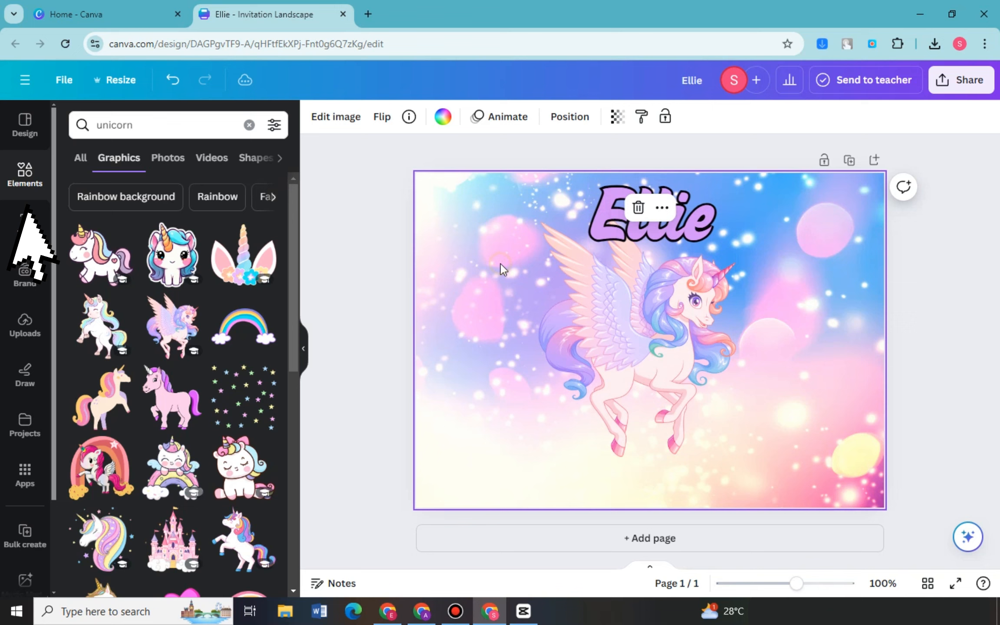
click(617, 117)
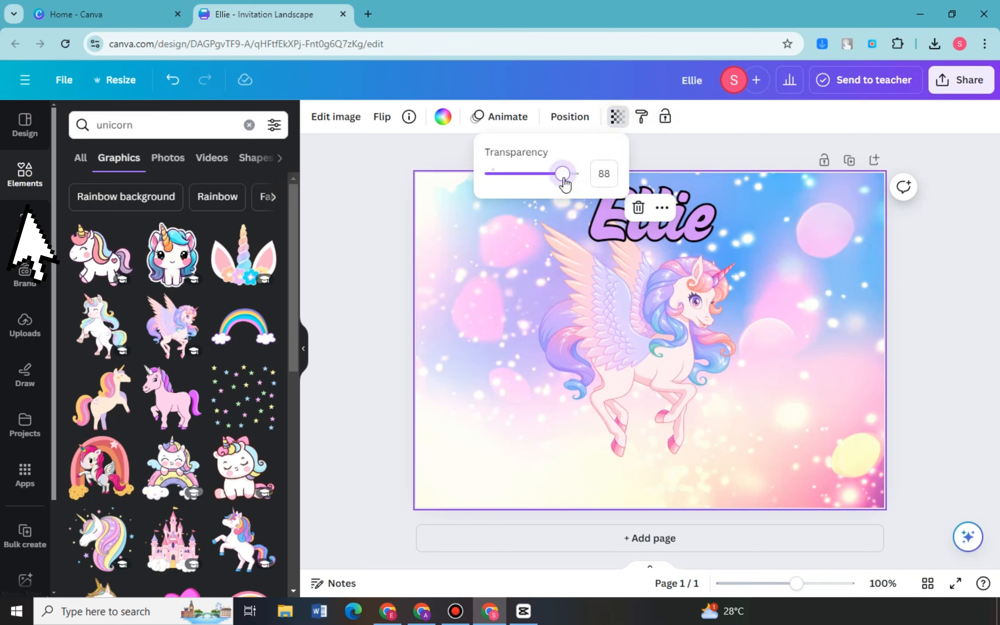
click(623, 238)
Search for unicorn graphics and place the winged unicorn into the square frame below the name heading.
drag(631, 323, 643, 315)
drag(650, 206, 651, 201)
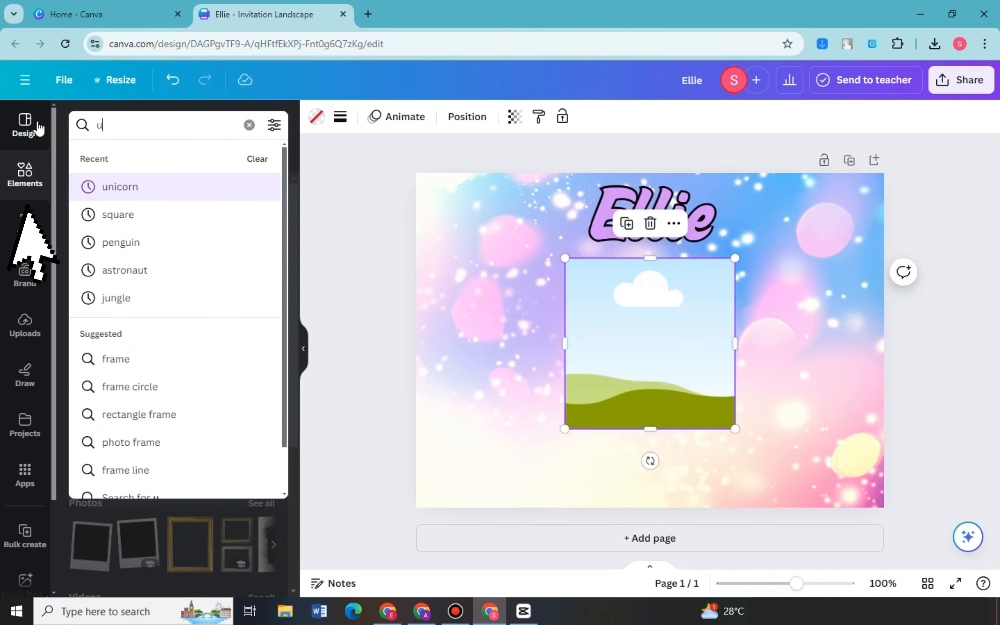
text(unic)
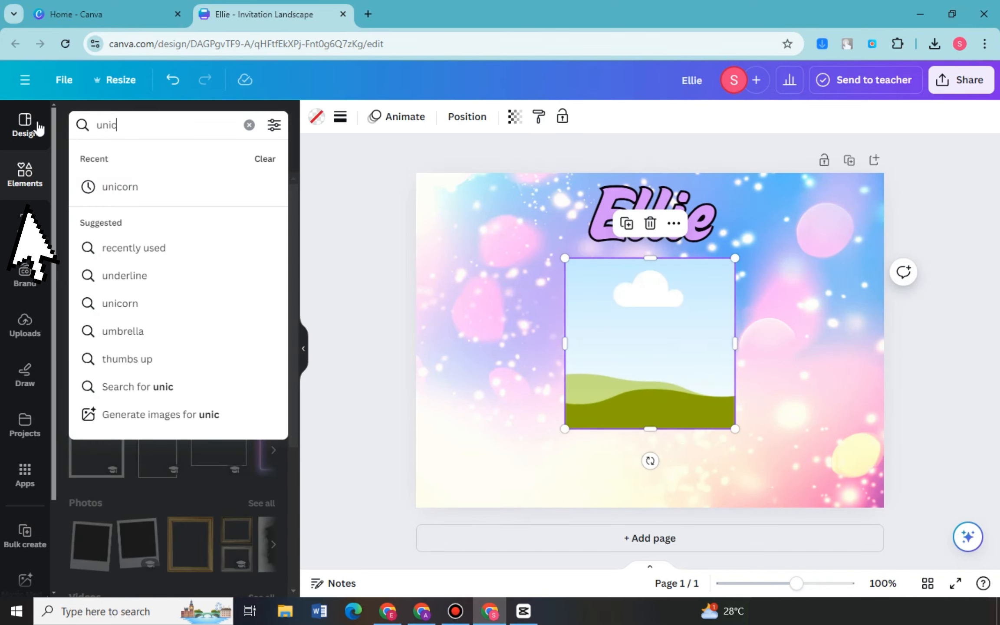
click(126, 191)
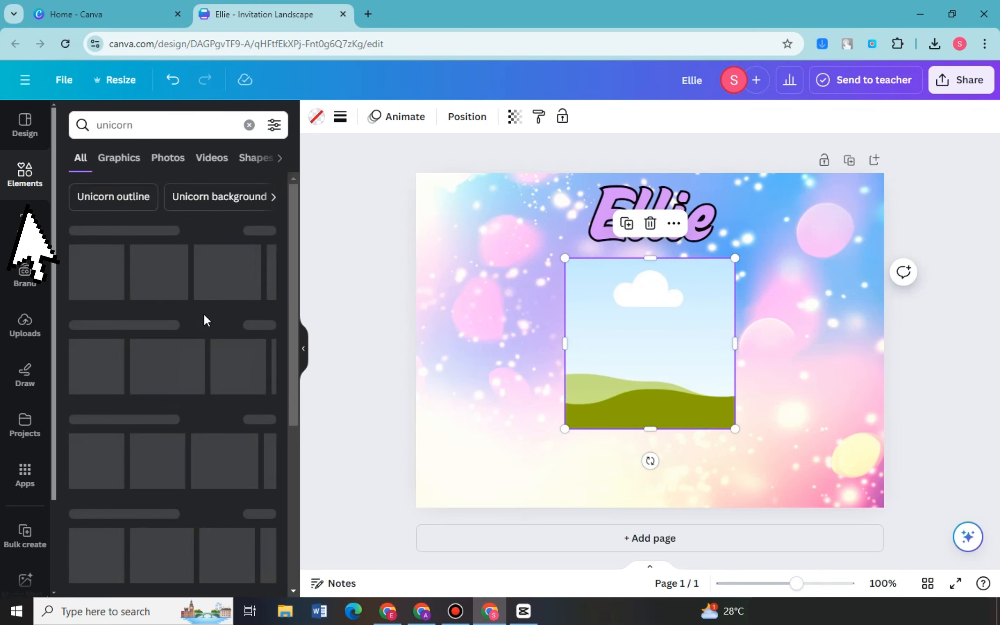
click(118, 158)
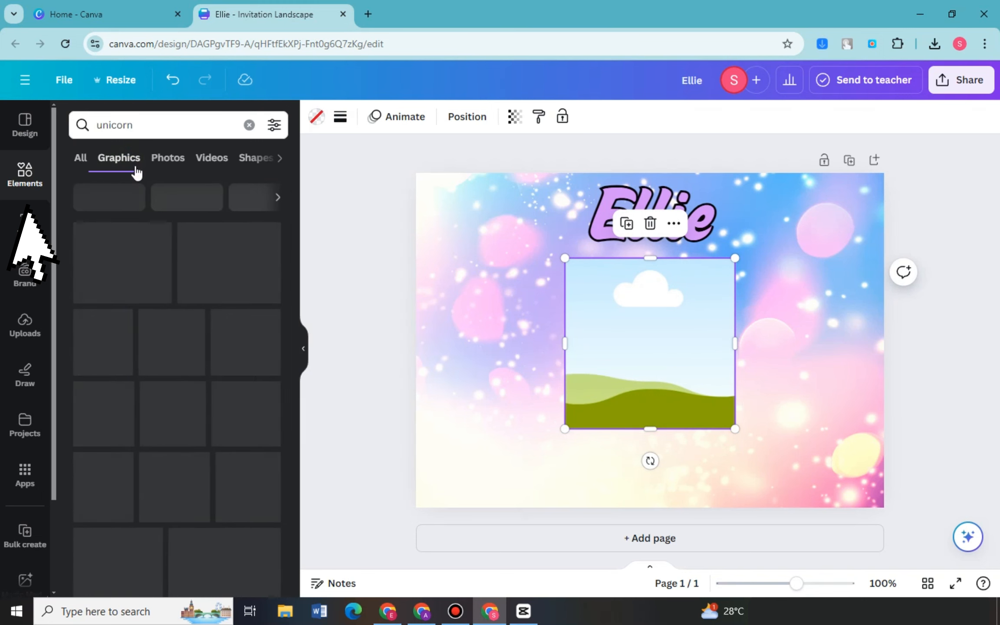
drag(191, 329, 623, 376)
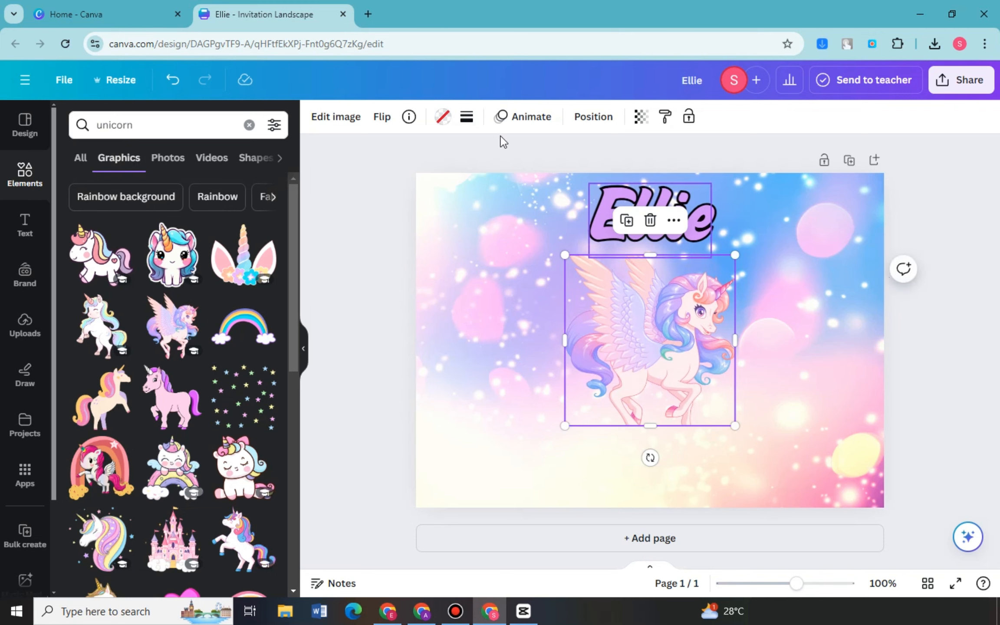
Apply the Outline shadow effect to the framed unicorn image.
click(332, 121)
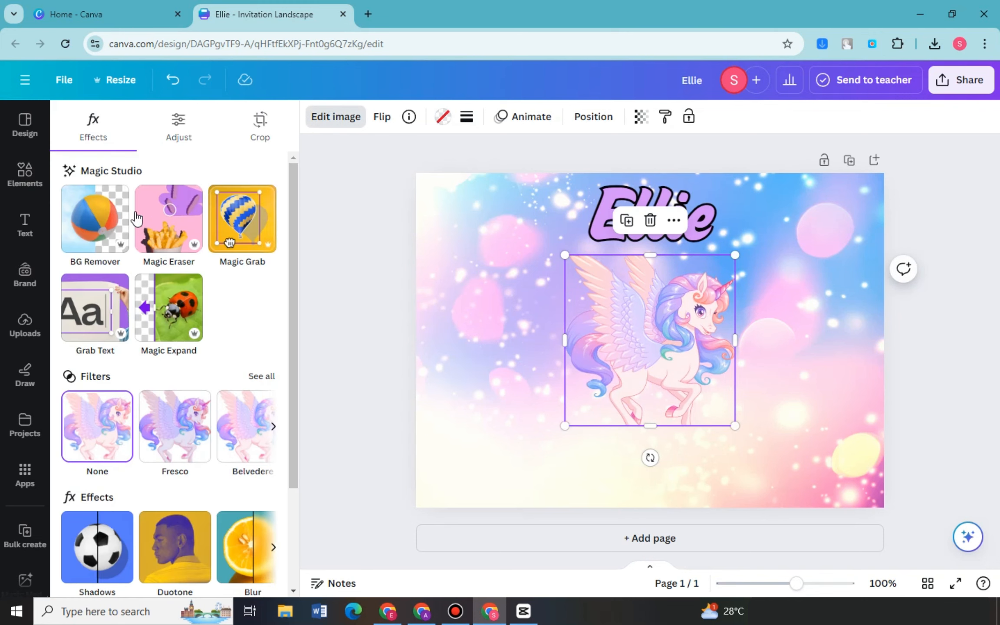
scroll(180, 447, down, 2)
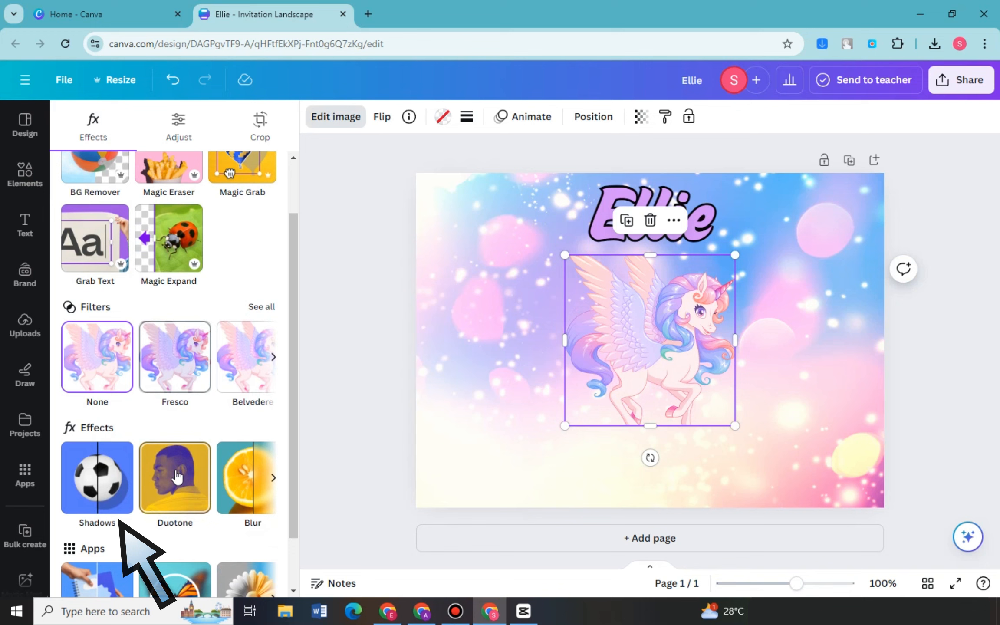
click(104, 492)
click(249, 277)
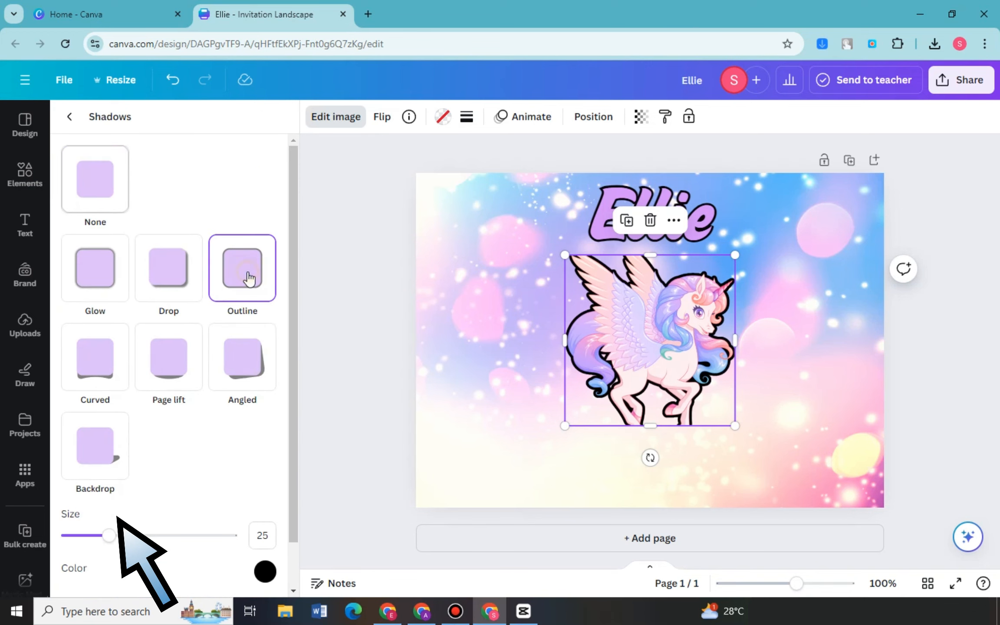
Try the Angled, Page lift, Curved and Backdrop shadow styles on the unicorn image.
click(264, 371)
click(190, 384)
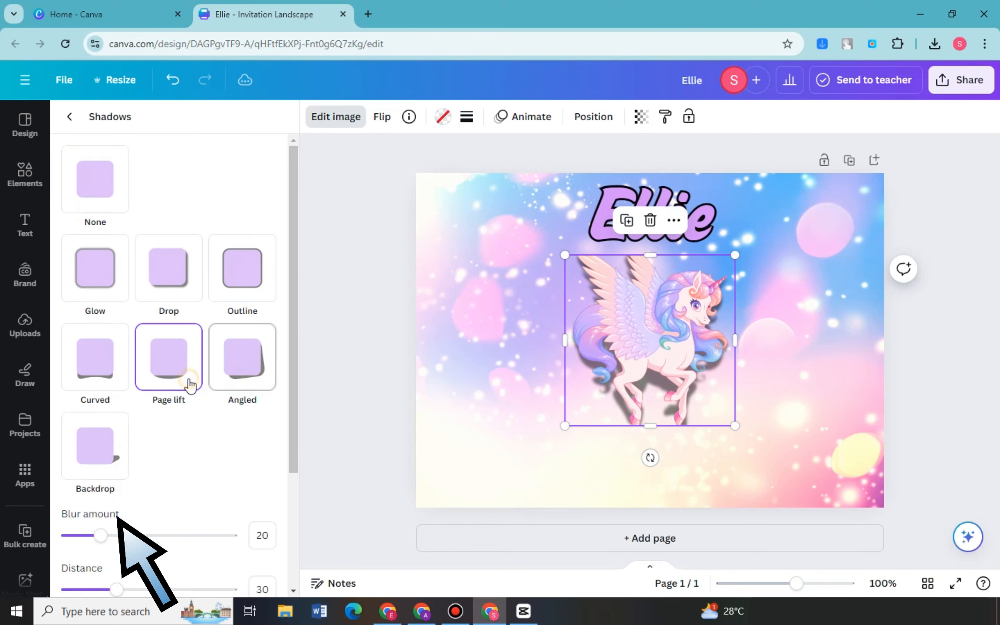
click(96, 390)
click(99, 432)
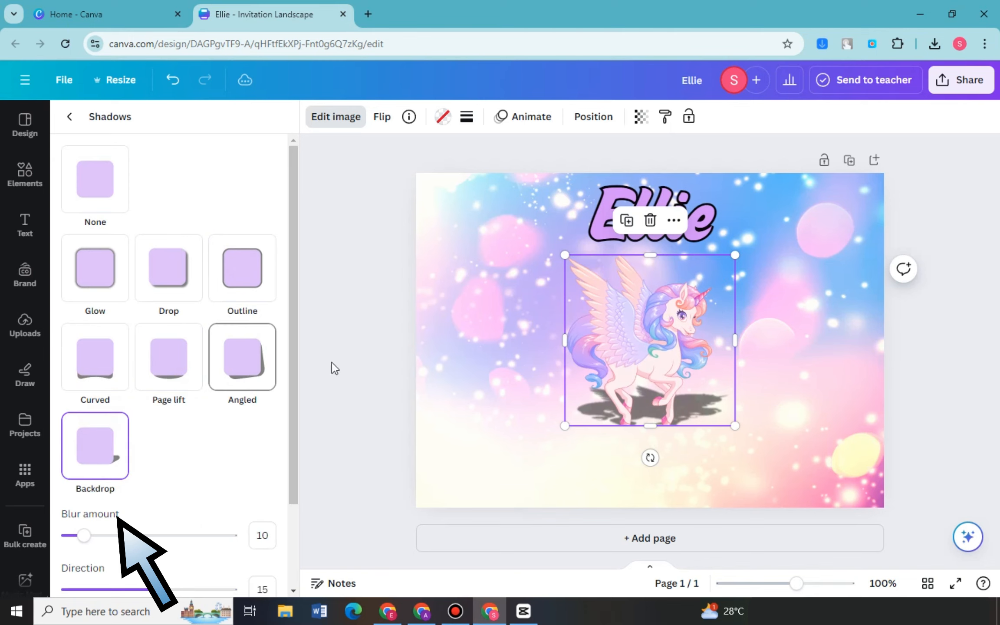
Enlarge the framed unicorn image slightly and shift it back toward the page centre beneath the name.
drag(732, 255, 756, 234)
drag(719, 284, 707, 285)
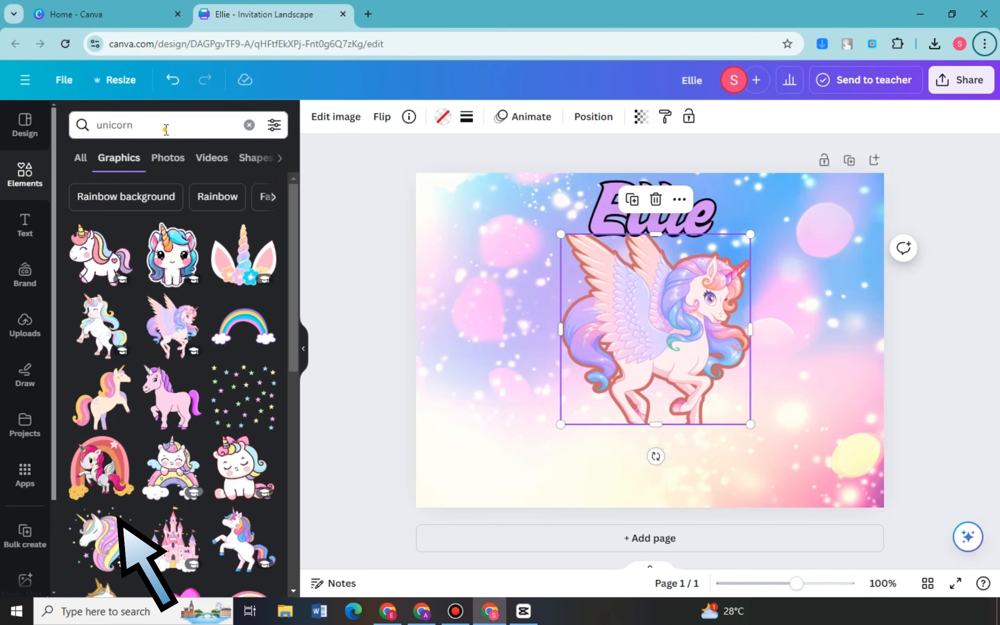
Search the graphics for clouds and place a cloud over the unicorn's feet.
click(166, 128)
text(clouds)
key(Return)
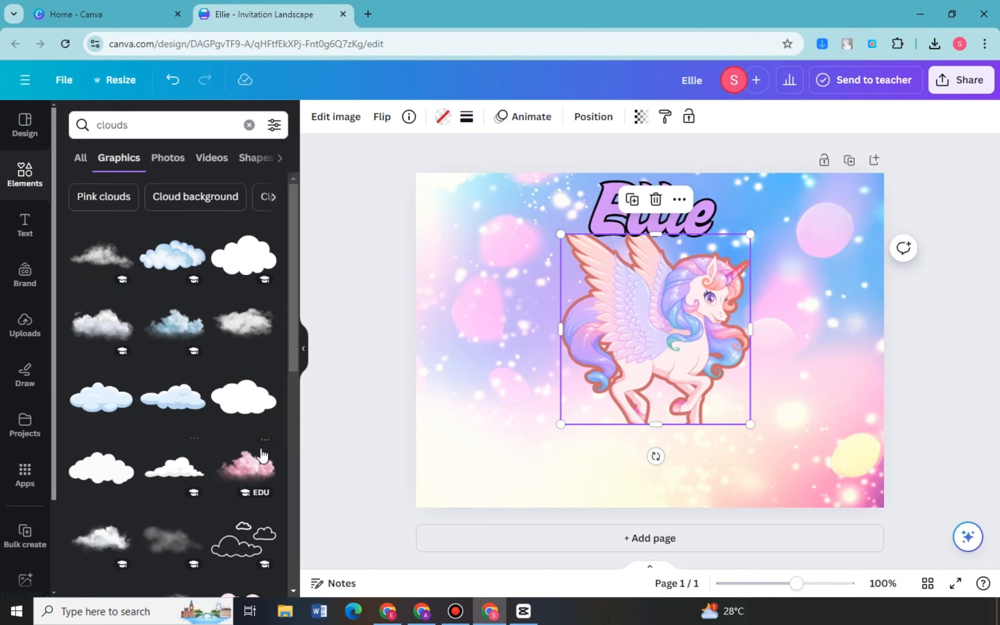
drag(262, 456, 663, 405)
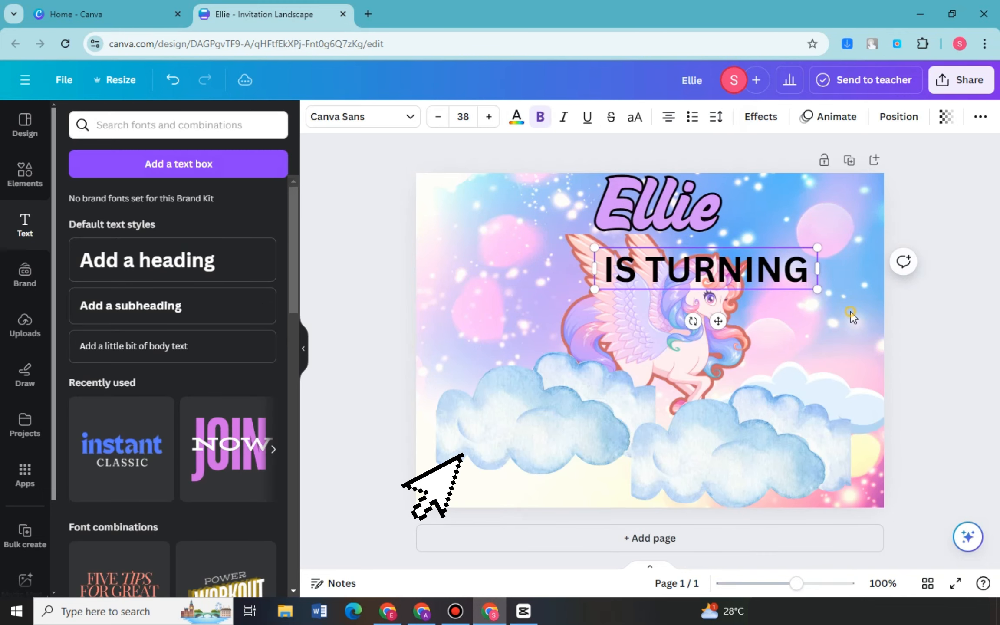
Move the "IS TURNING" text down over the clouds at the unicorn's feet and change its font to Lazydog.
drag(773, 273, 738, 378)
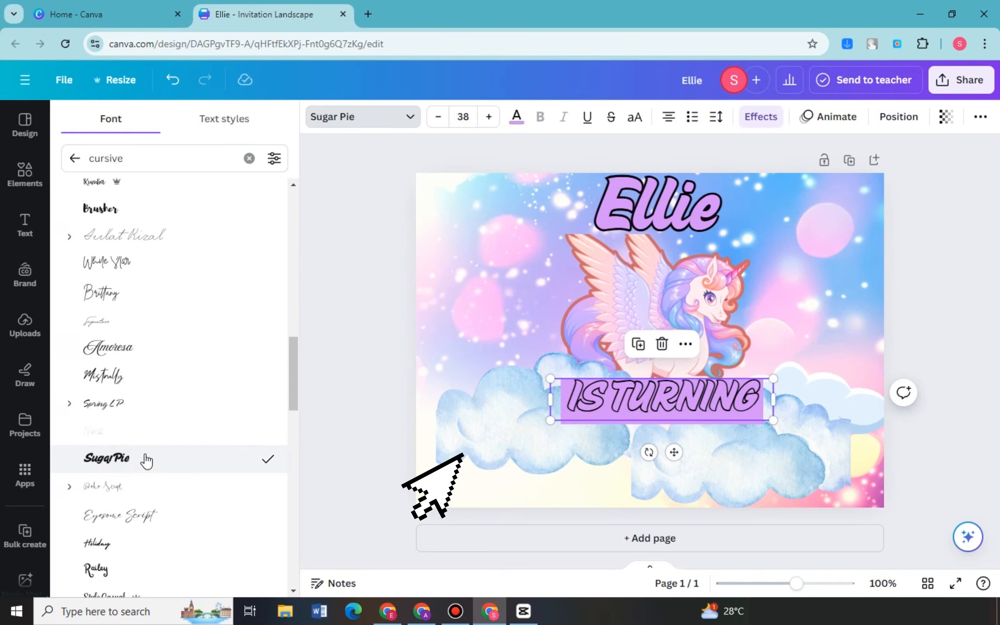
click(119, 210)
key(F11)
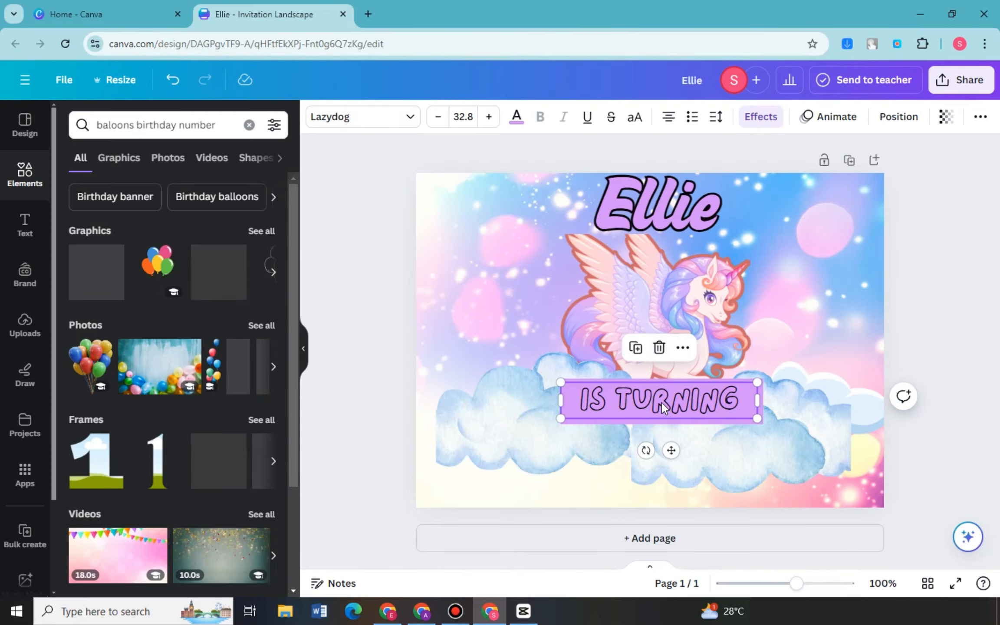
Add the metallic number 1 balloon from the graphics results, place it beside the unicorn, and shift the unicorn slightly left.
drag(663, 403, 665, 405)
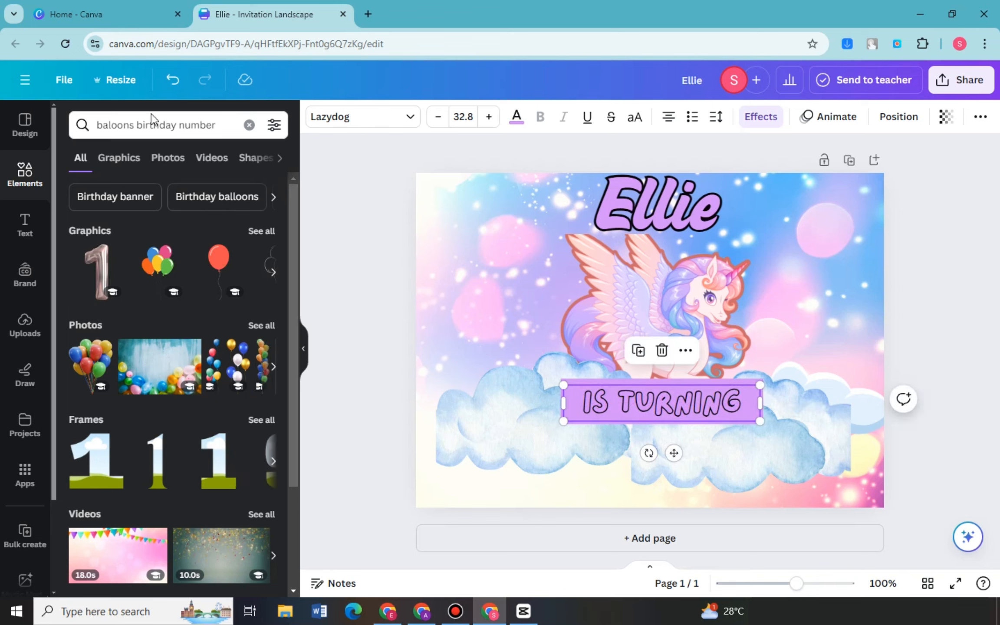
click(132, 159)
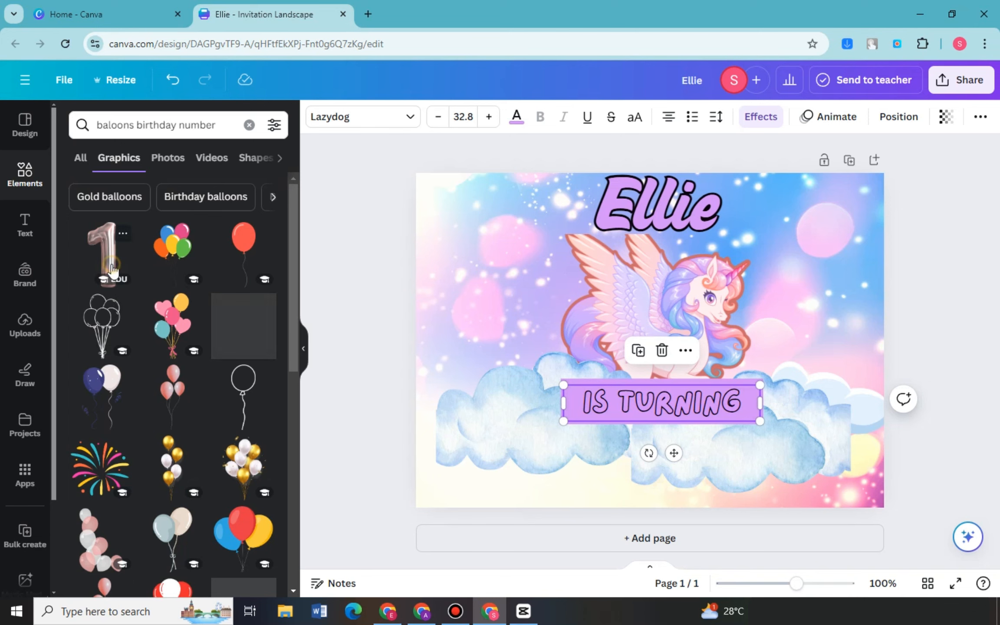
click(103, 253)
drag(707, 206, 792, 278)
drag(696, 291, 681, 290)
Shrink the number 1 balloon and position it at the end of the "IS TURNING" text.
click(771, 293)
drag(771, 288, 766, 281)
drag(801, 249, 807, 233)
drag(792, 277, 792, 296)
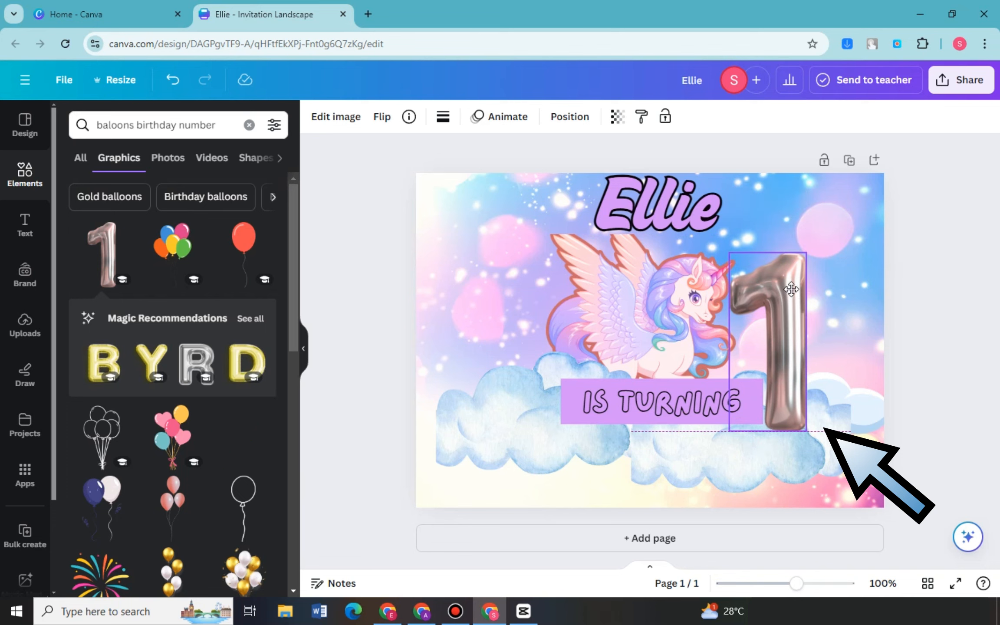
drag(807, 254, 781, 310)
drag(776, 352, 783, 344)
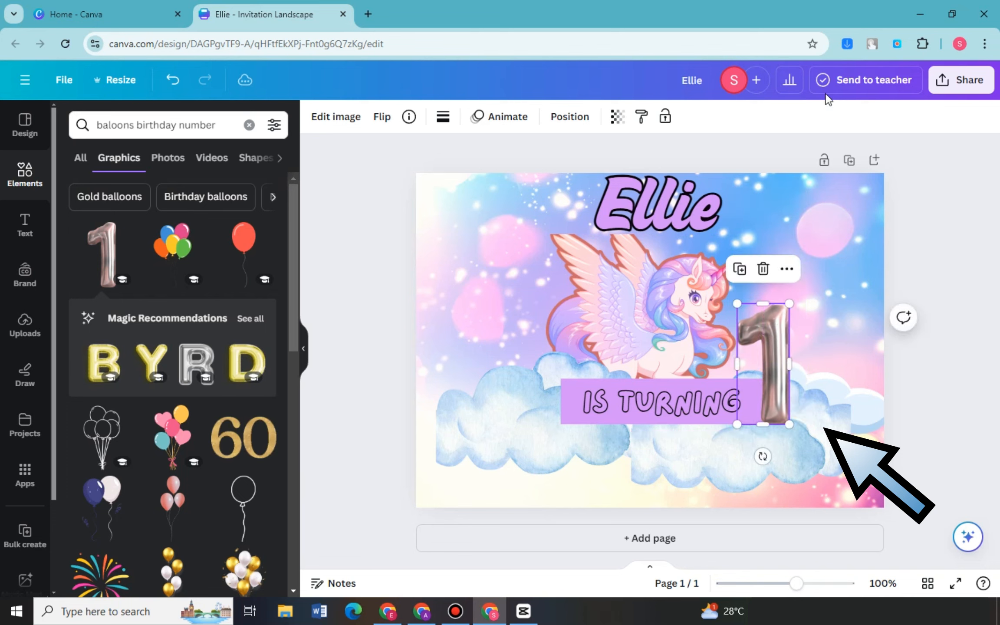
Set the number 1 balloon's transparency to 89.
click(617, 117)
drag(567, 181, 565, 181)
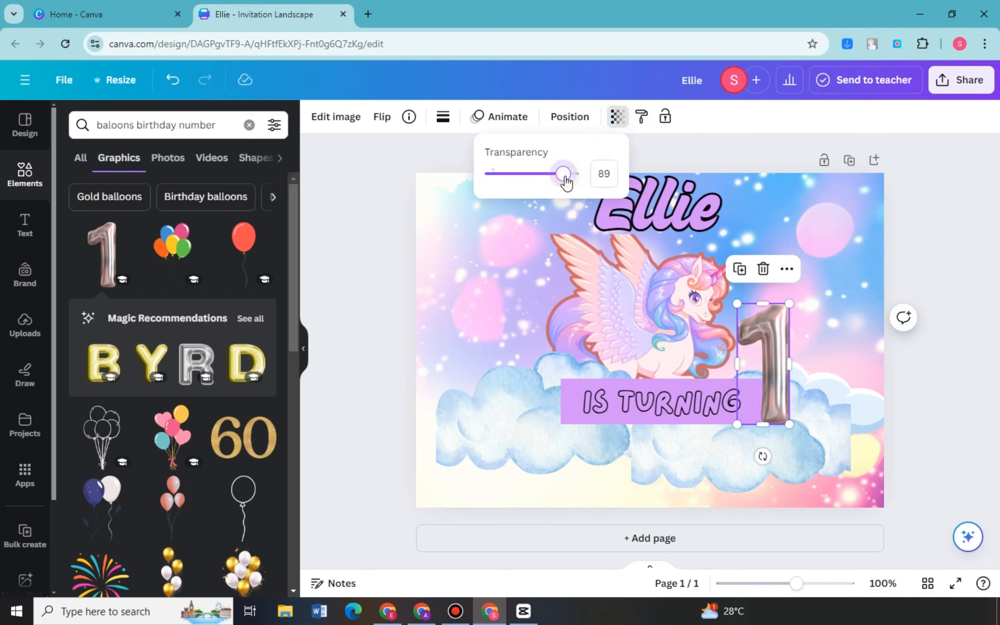
click(687, 400)
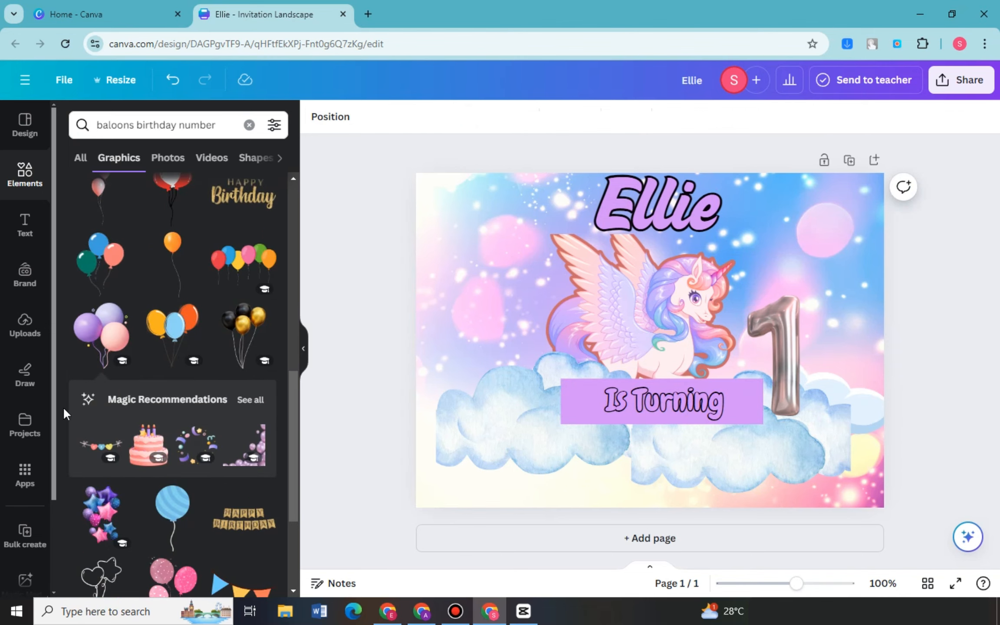
Add the purple and peach balloon cluster over the right half of the page and send it backward one layer.
click(93, 354)
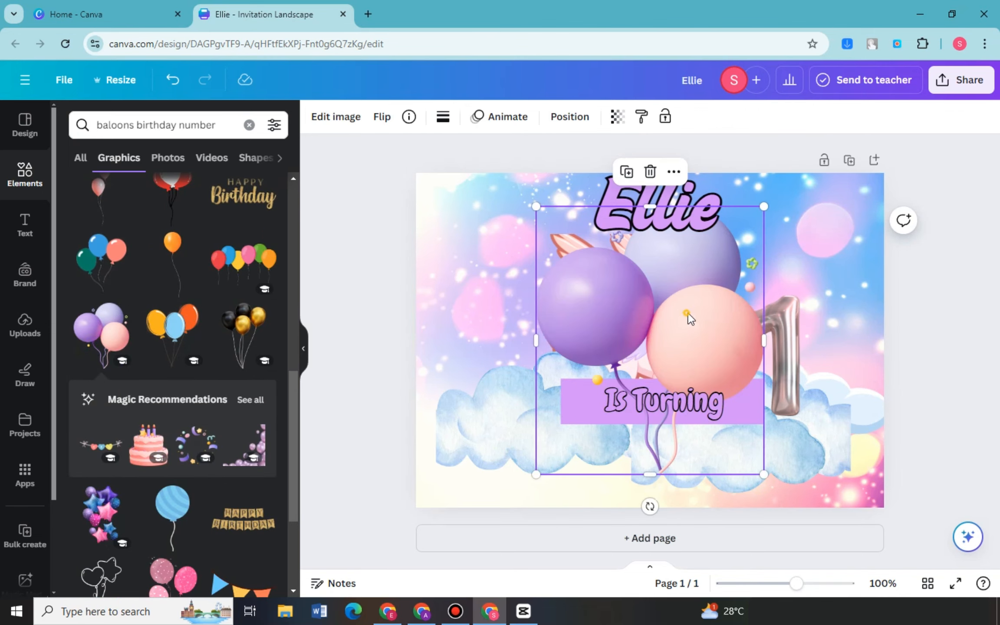
drag(690, 319, 820, 286)
right_click(821, 287)
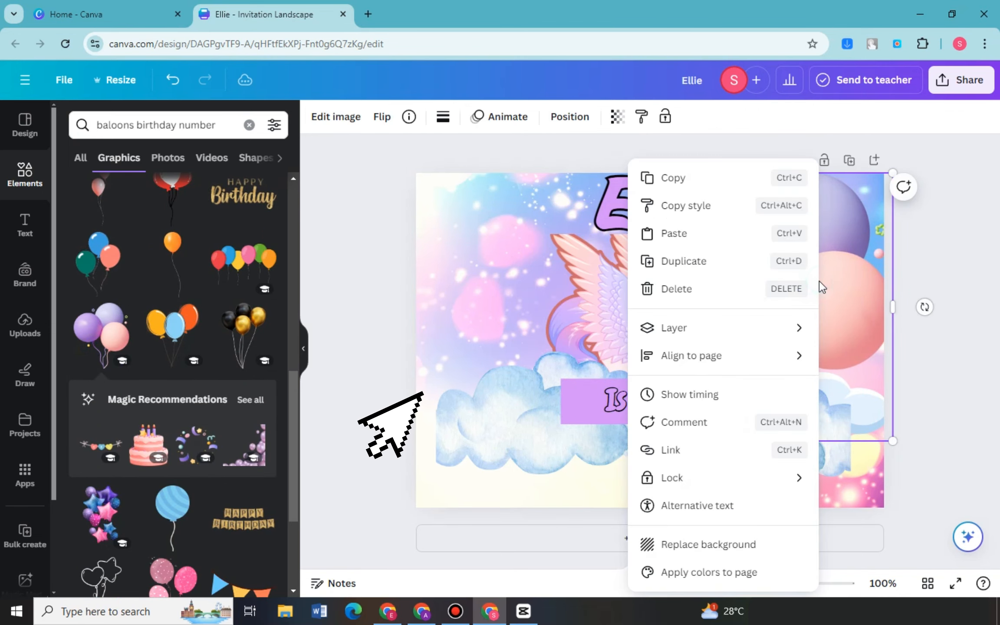
mouse_move(692, 331)
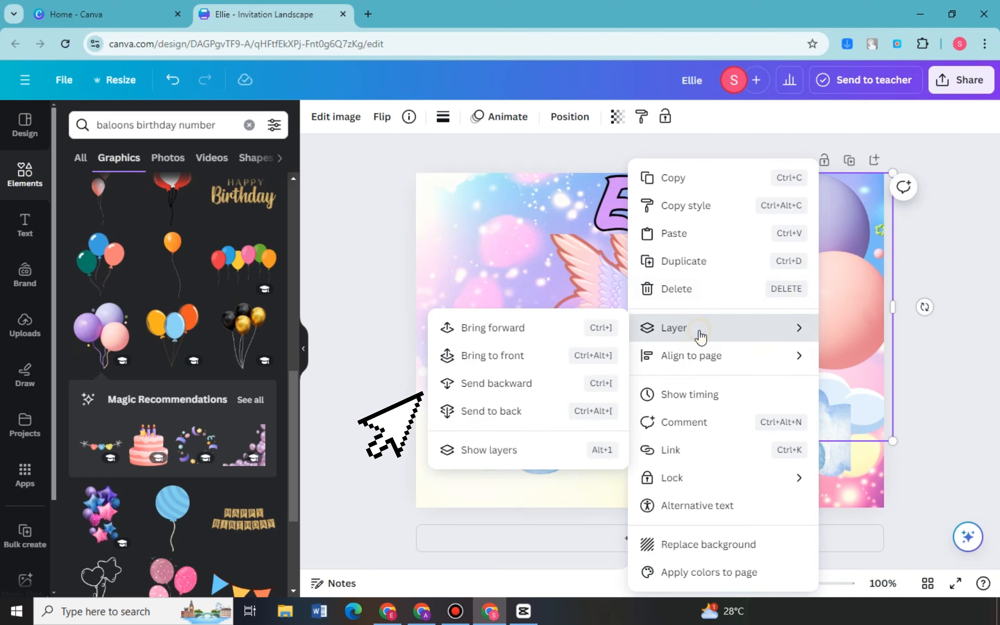
click(504, 384)
Send the balloon cluster further backward and shift it toward the upper-right corner of the page.
right_click(839, 243)
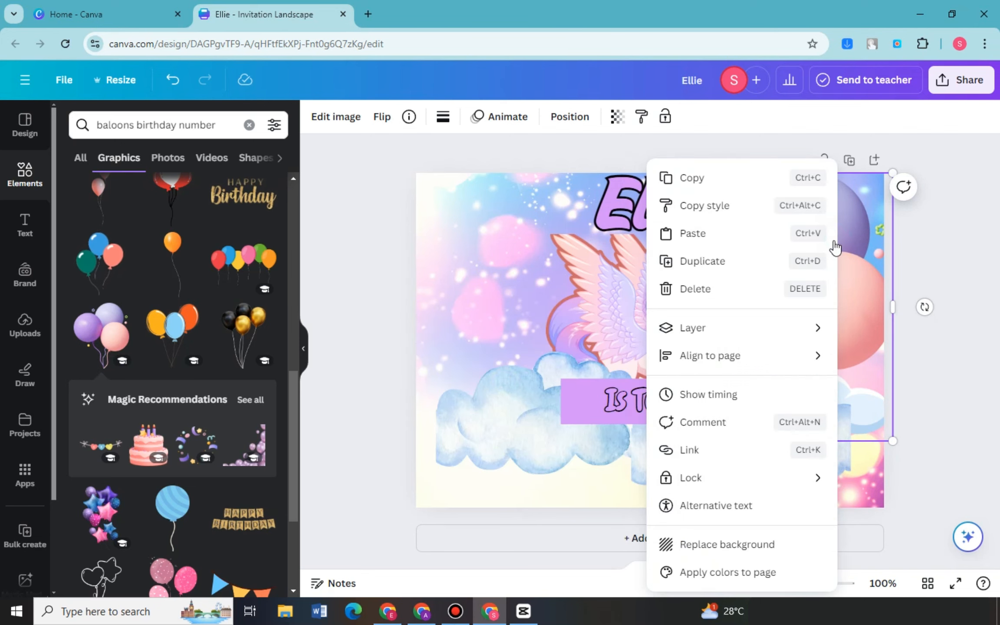
mouse_move(694, 328)
click(567, 384)
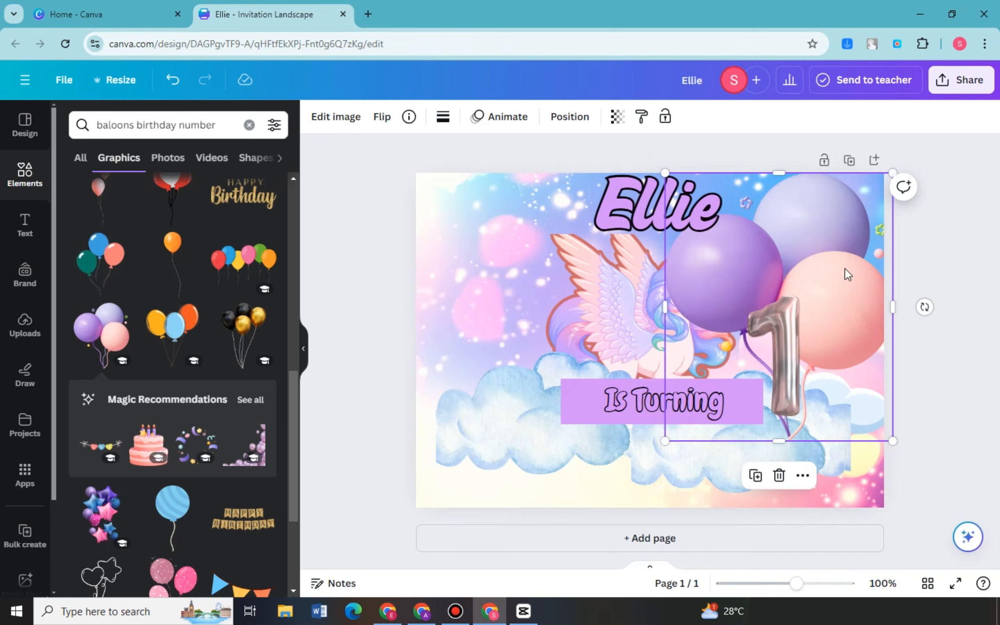
drag(843, 272, 852, 246)
right_click(835, 247)
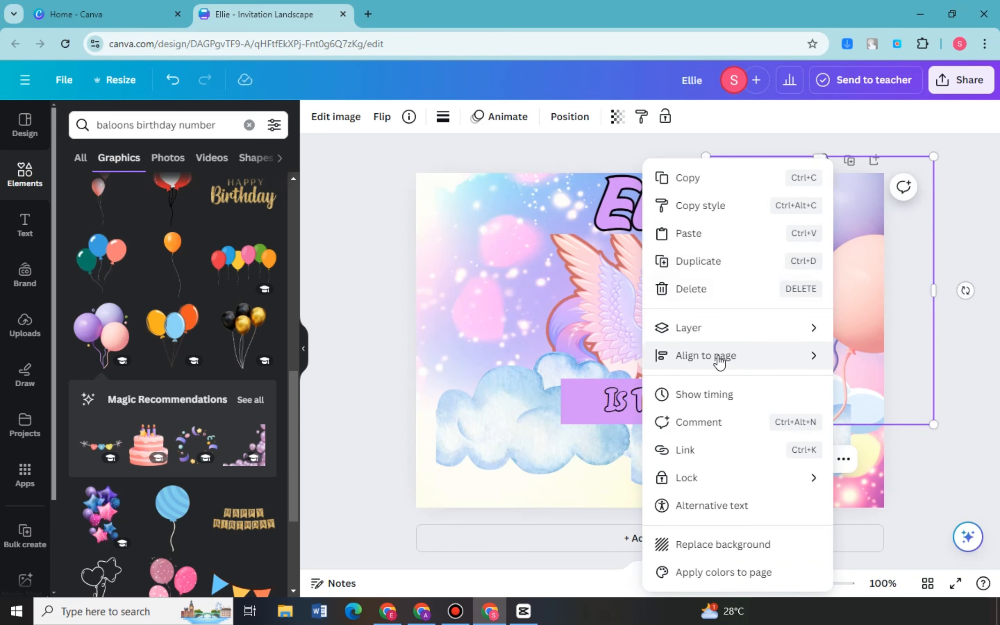
mouse_move(705, 329)
click(525, 384)
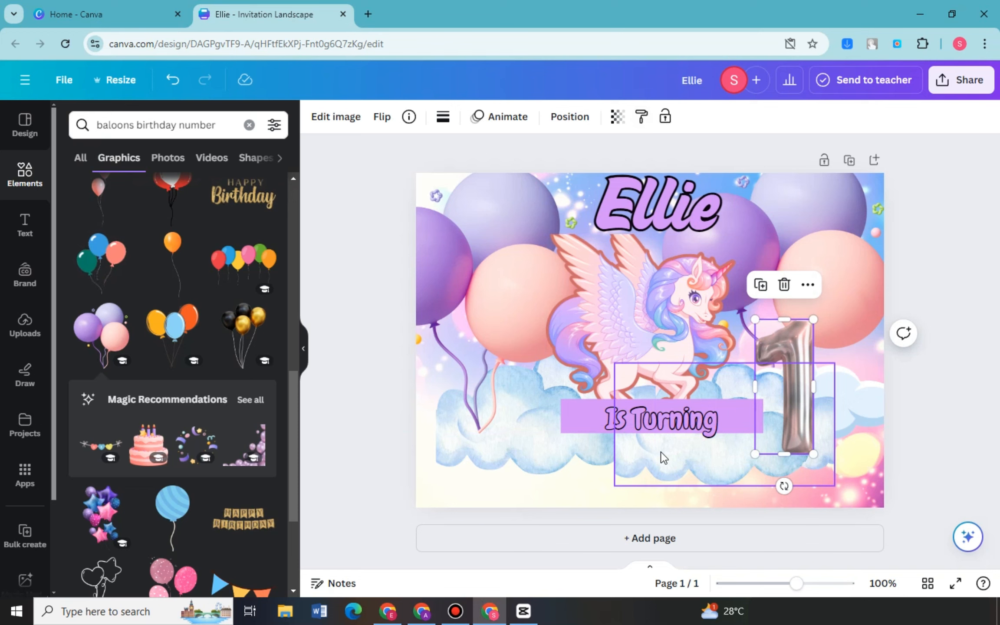
Search the elements for "shape" and place a rounded pill shape below the "Is Turning" text.
click(657, 416)
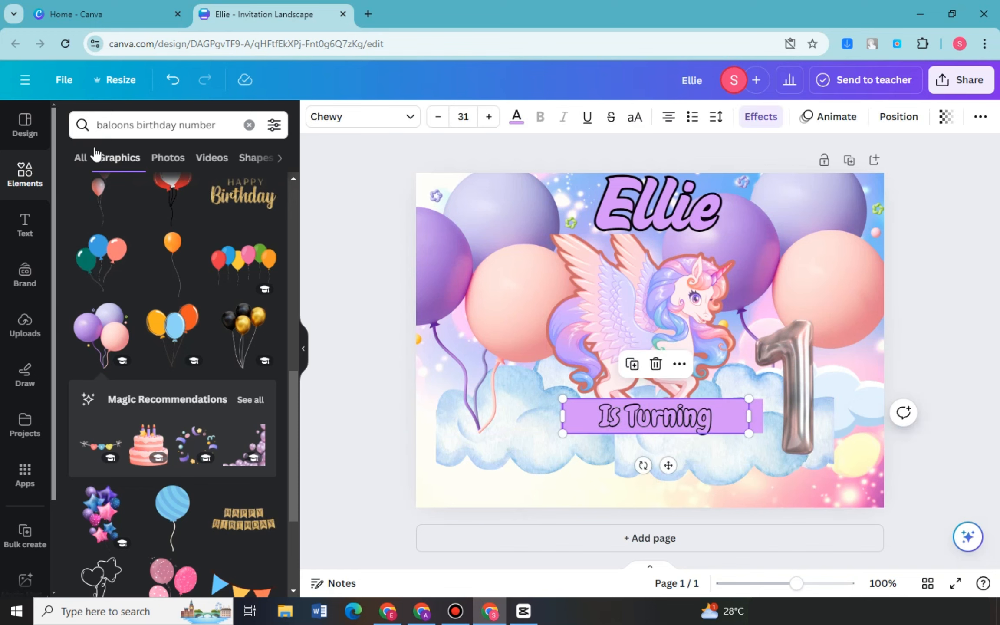
click(248, 125)
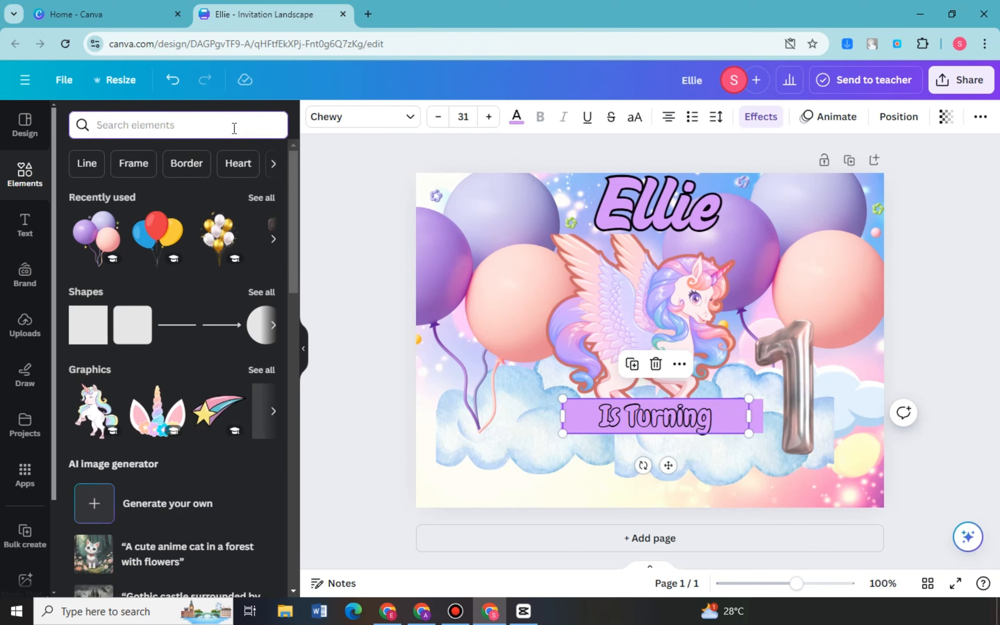
text(sha)
click(154, 184)
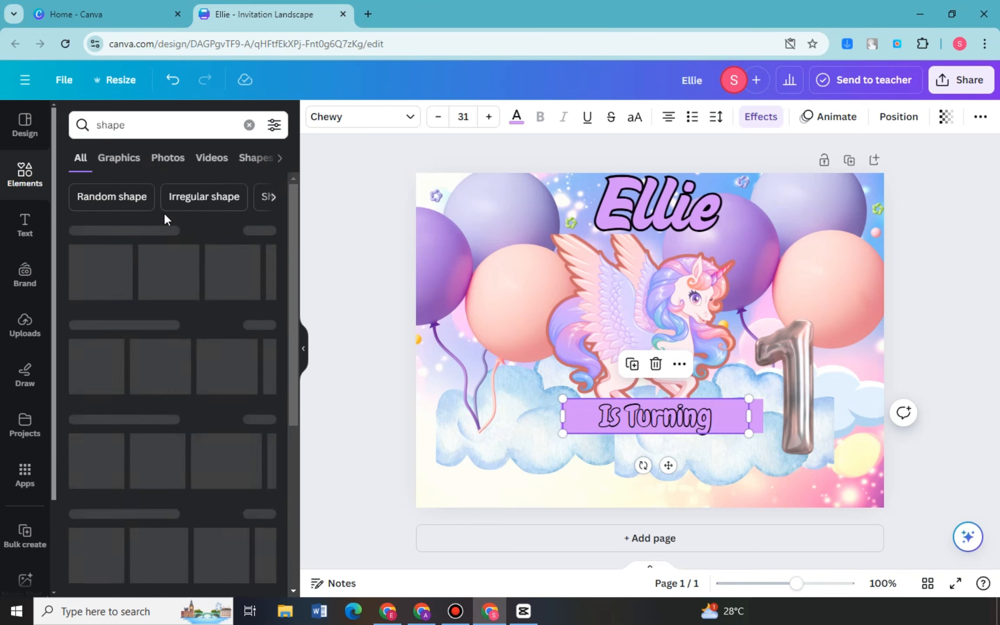
click(263, 231)
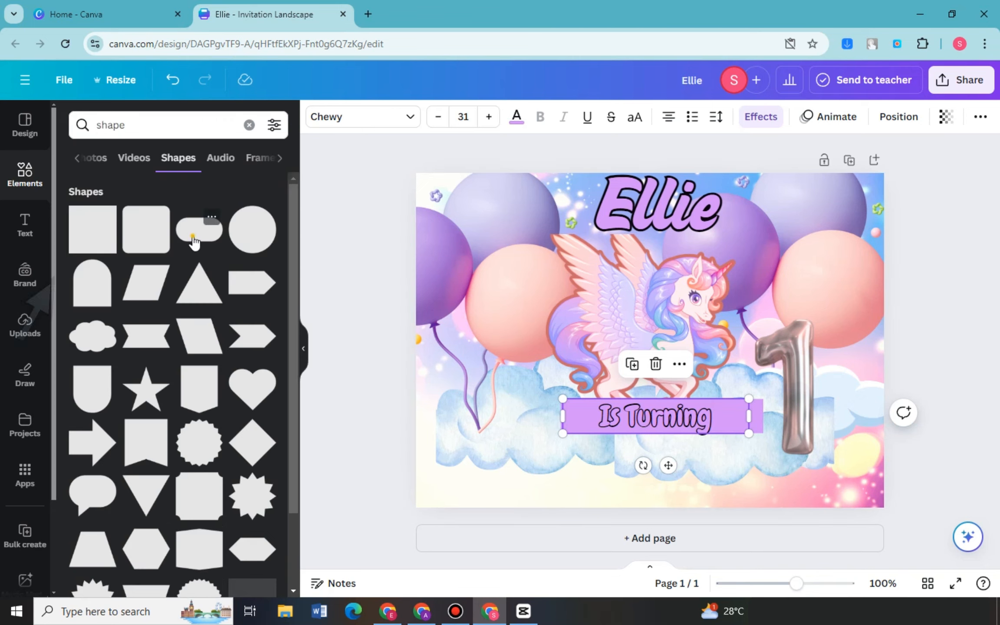
click(194, 235)
drag(665, 353, 833, 479)
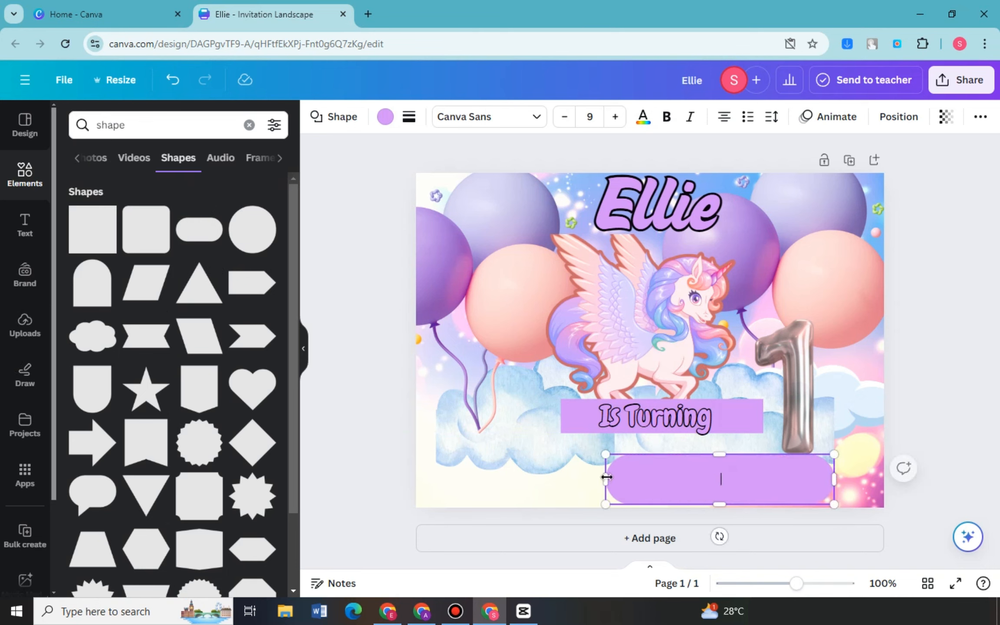
Widen the pill shape across most of the page and reduce its height to a thin bar.
drag(606, 478, 471, 477)
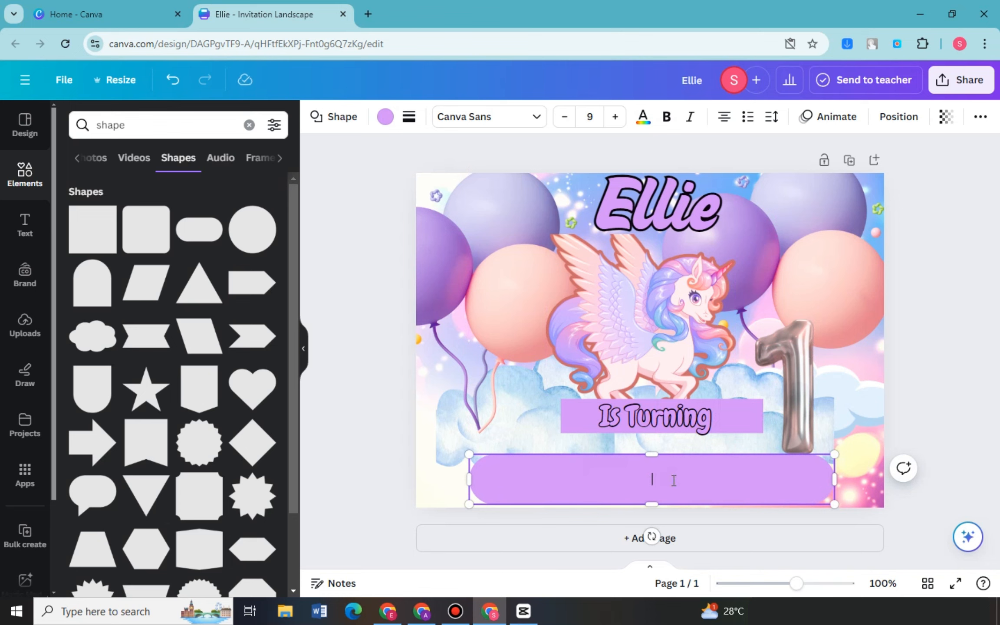
drag(797, 487, 803, 482)
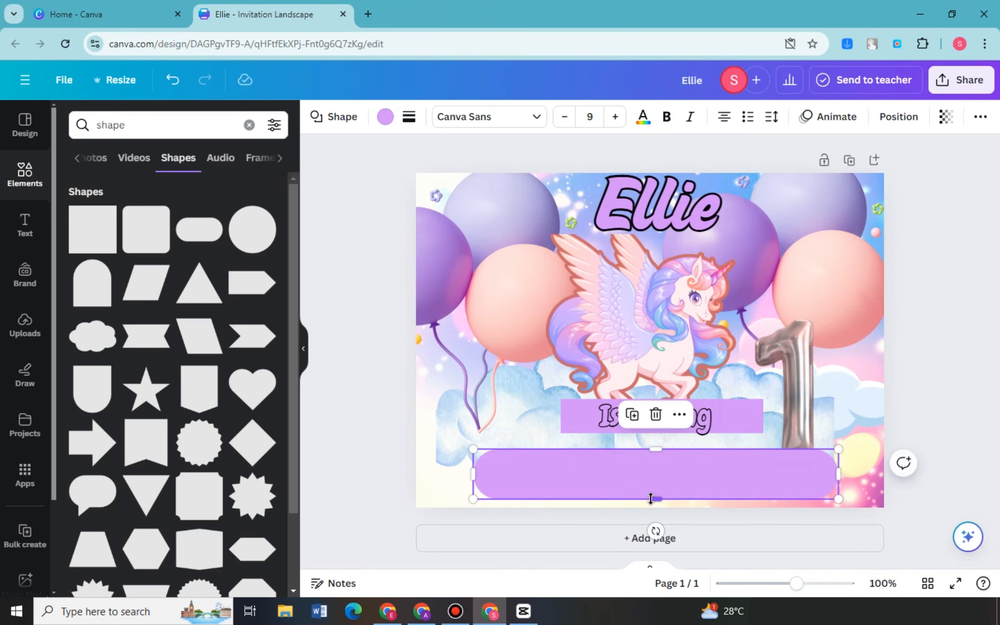
drag(650, 498, 653, 478)
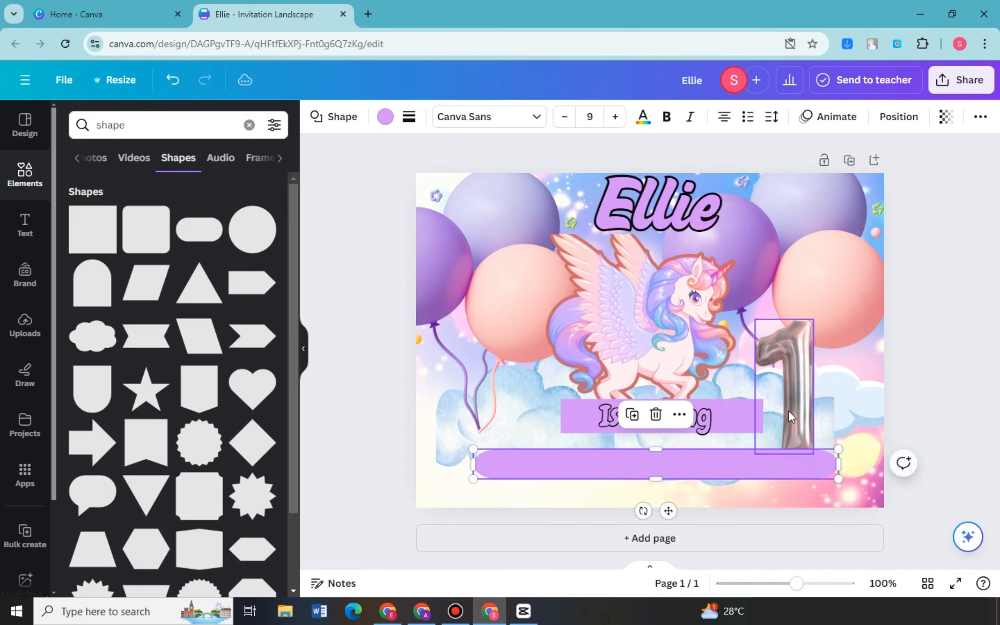
Add a heading reading "You're invited !!" on the pill shape and change its font to Alatsi.
click(26, 225)
click(161, 260)
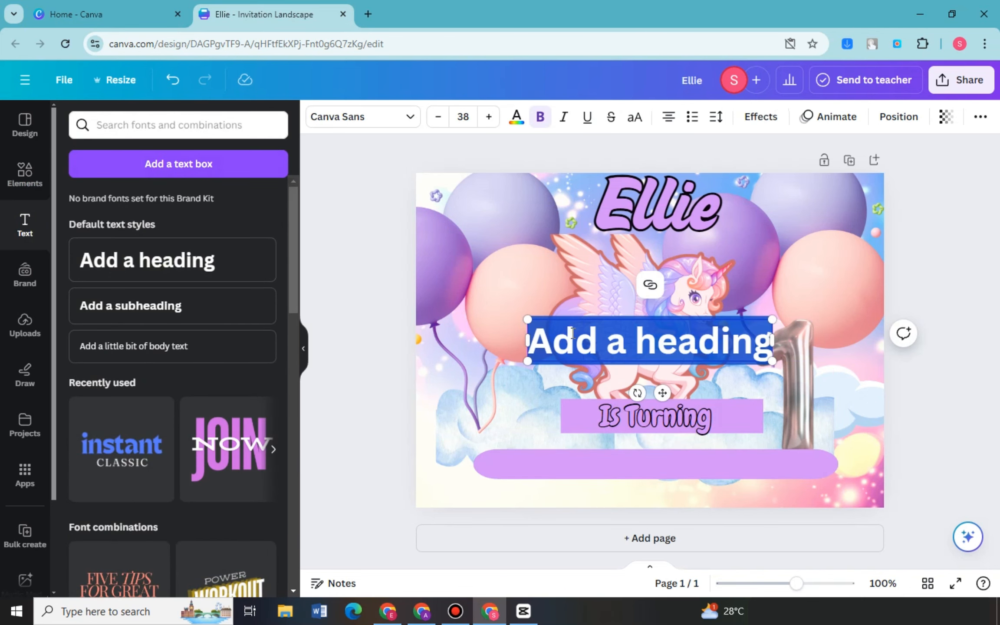
double_click(572, 333)
triple_click(577, 333)
text(yu)
key(BackSpace)
key(BackSpace)
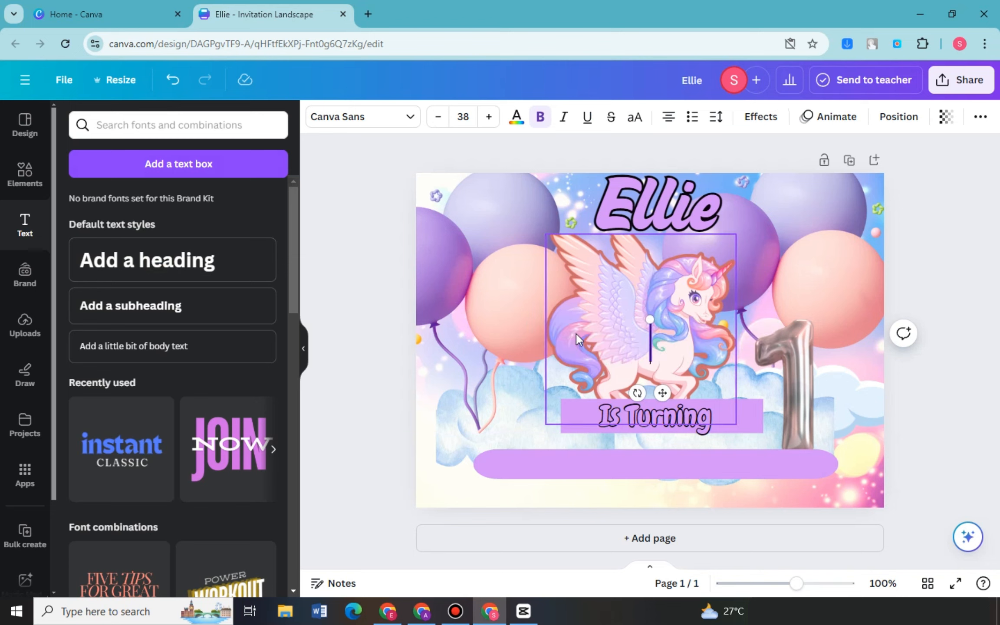
text(Yo)
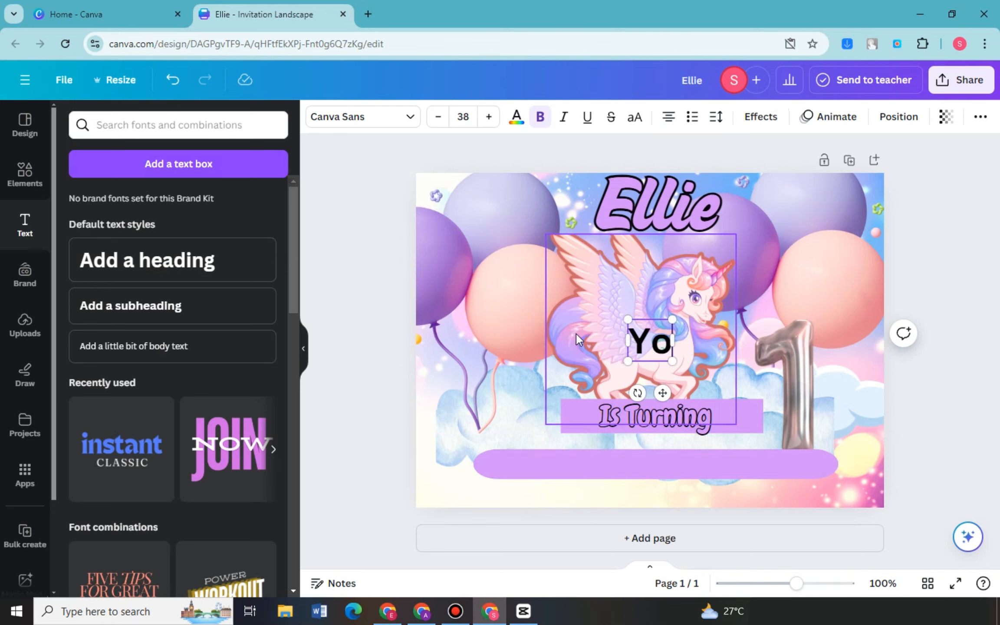
text(u're in)
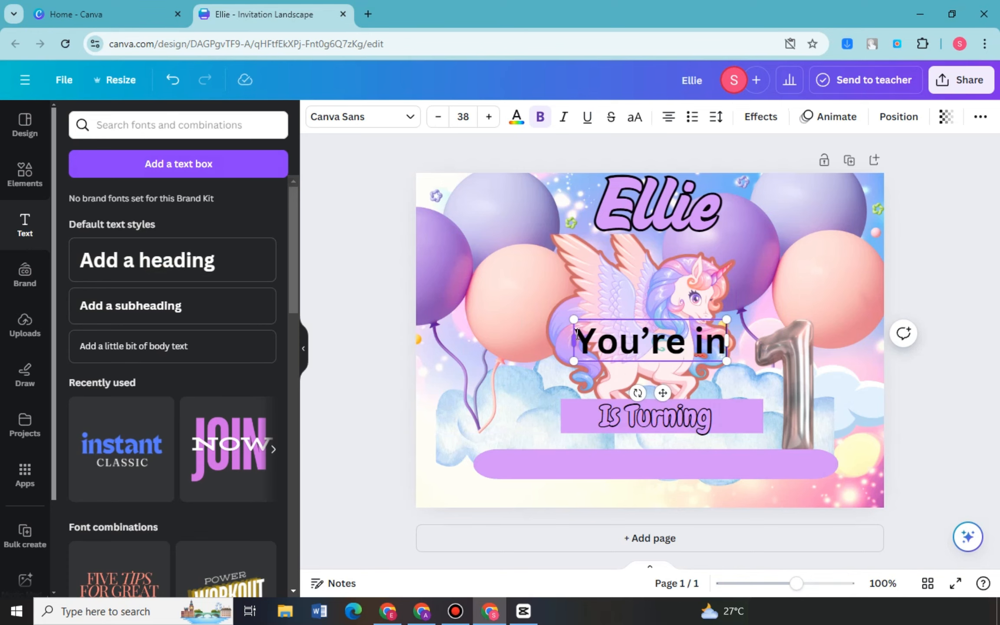
text(vited)
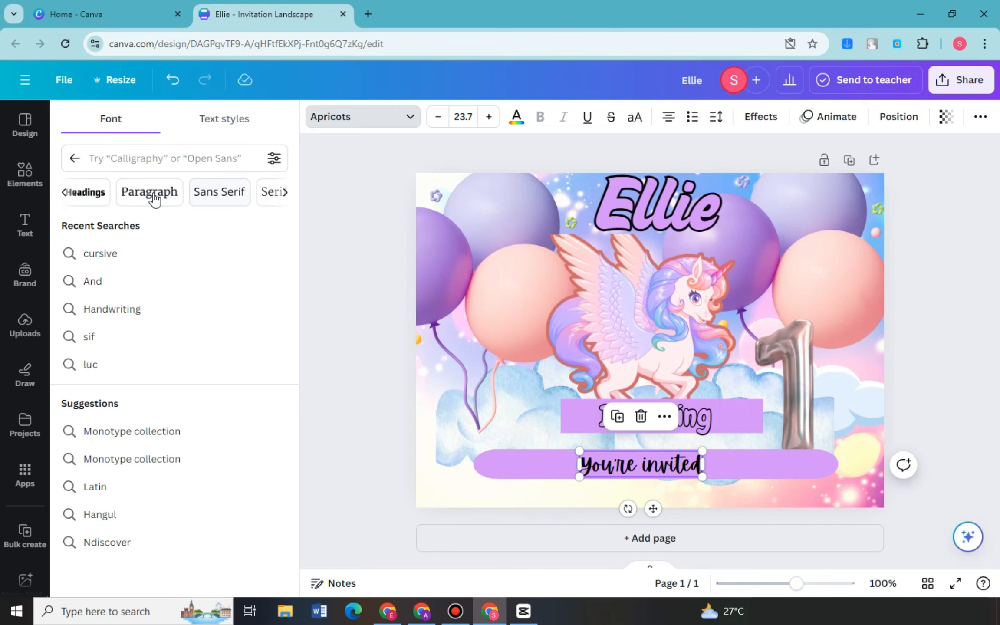
click(151, 195)
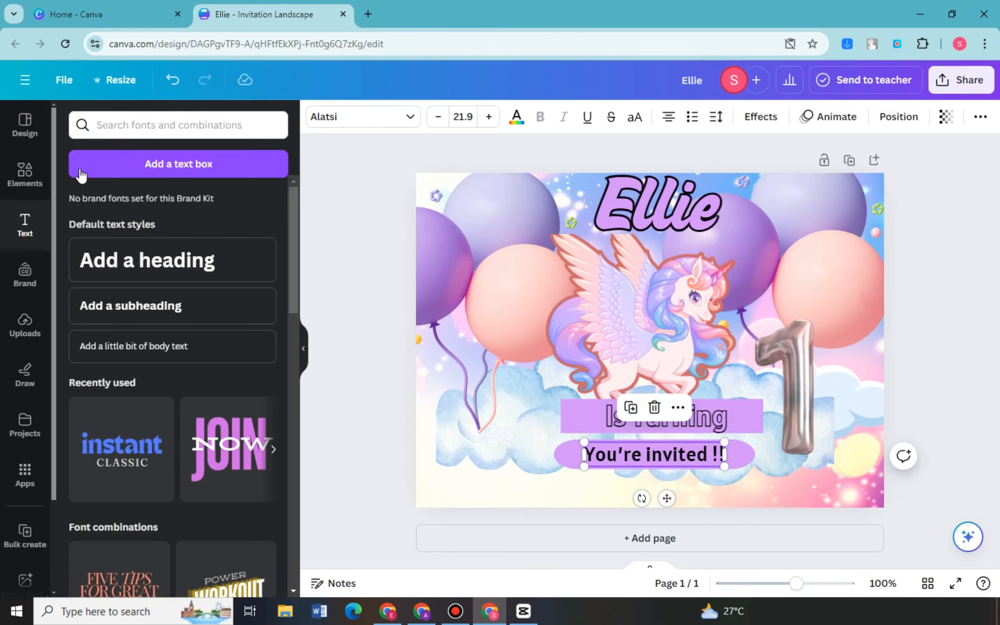
Add a square shape and turn it into a flat coral bar along the bottom edge of the page.
click(31, 191)
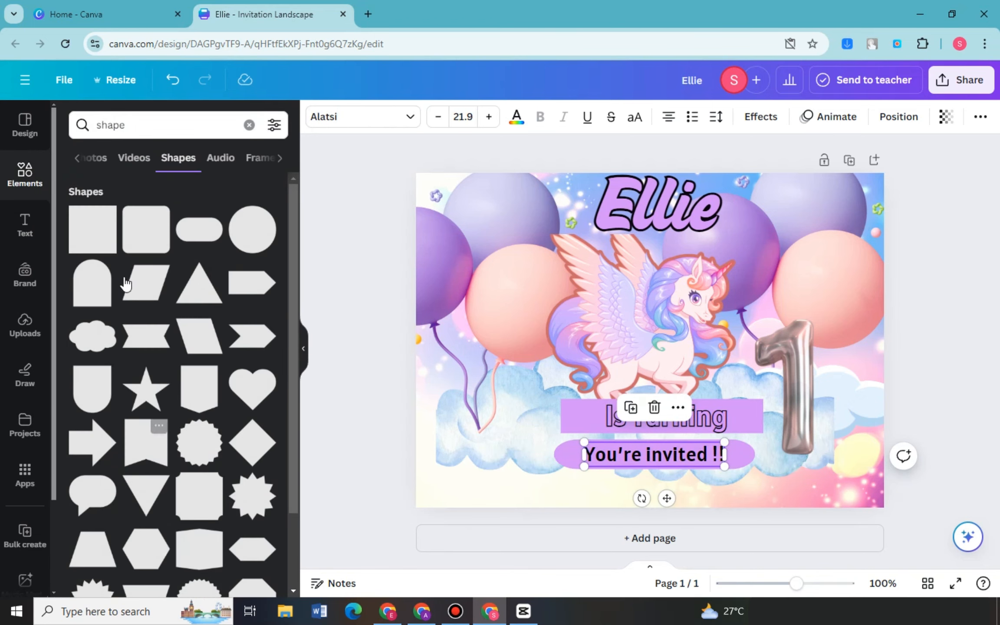
click(109, 241)
drag(649, 296, 650, 363)
click(387, 122)
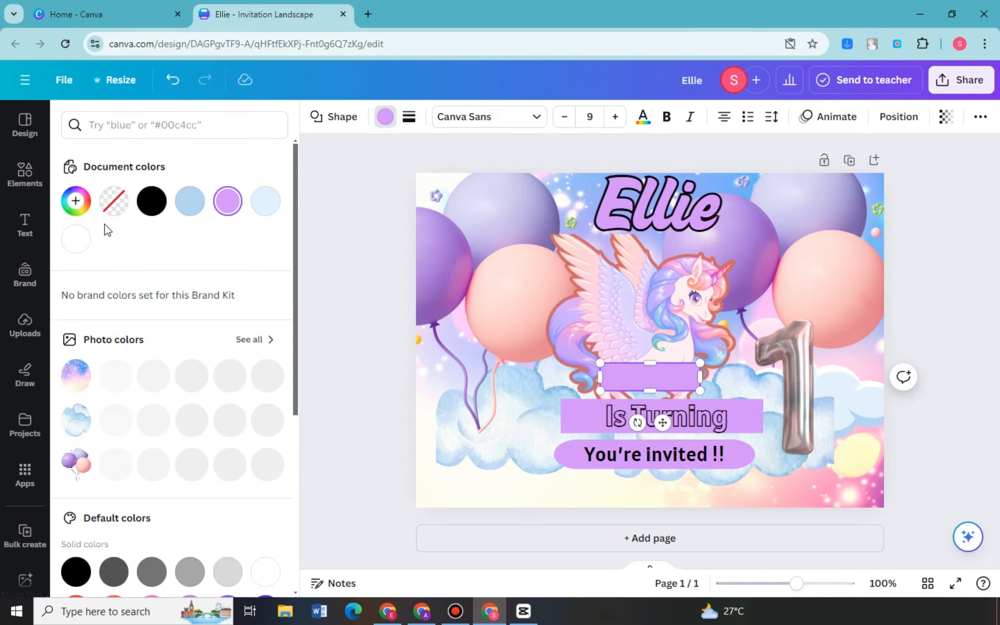
Add a text line on the coral bar with the date "Saturday, January 25th 2025" and the party's street address.
key(t)
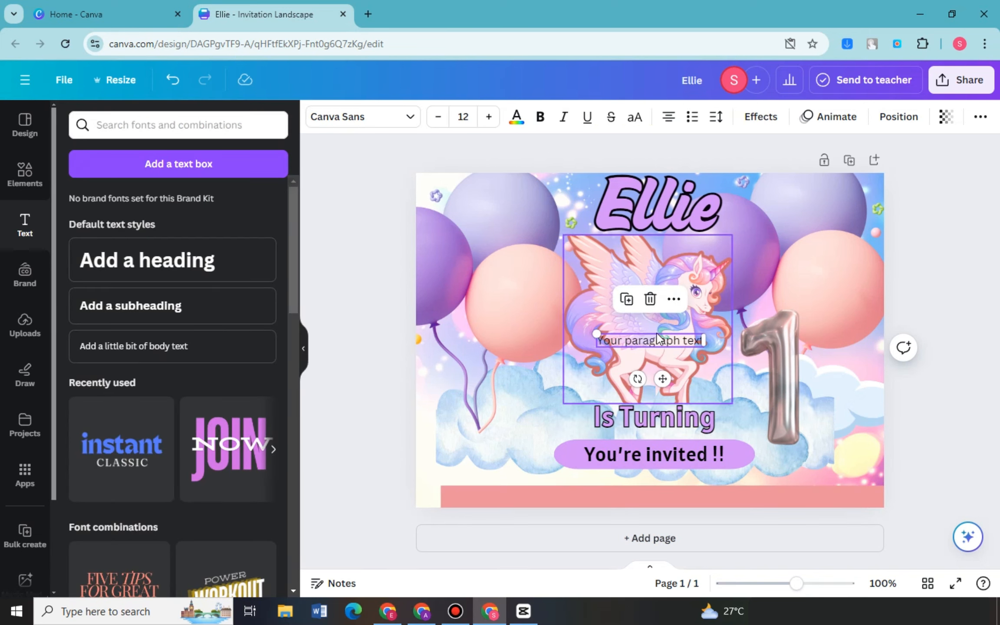
text(12)
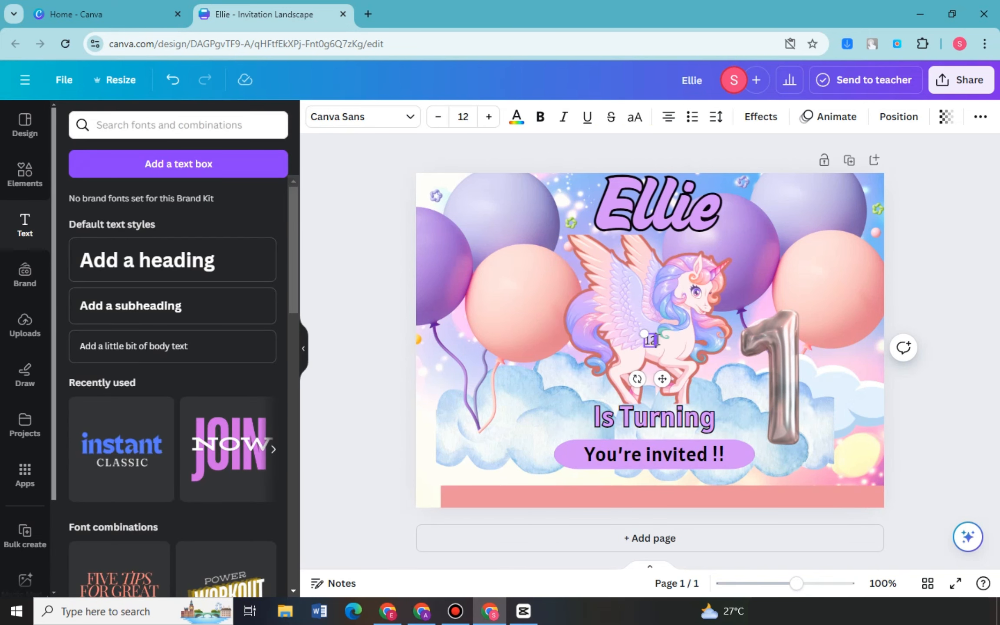
text(3 Street  Banilow Andamo Corner Tellow)
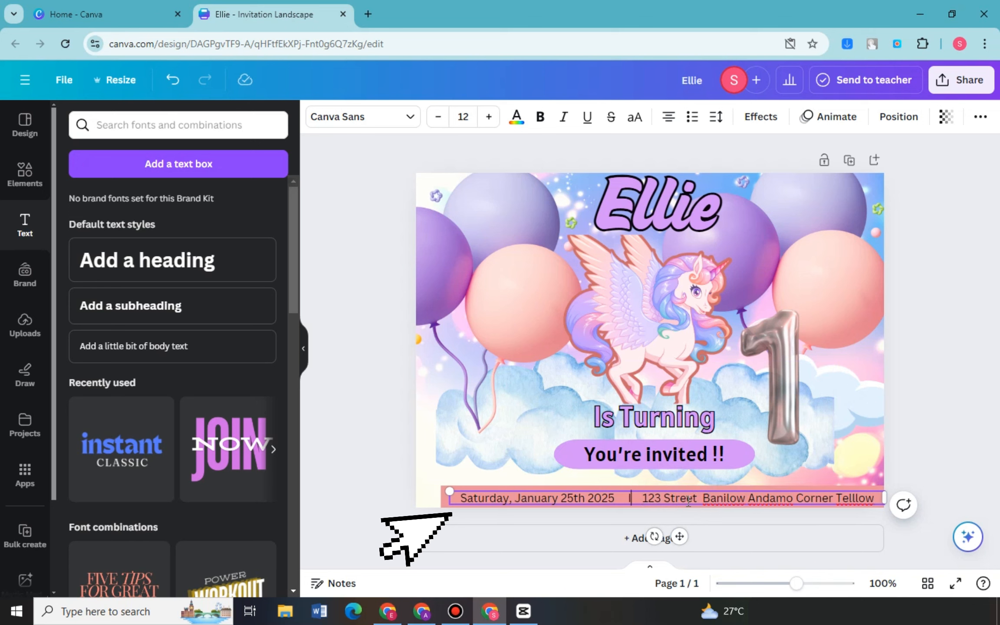
Make the divider between the date and the address bold.
double_click(629, 498)
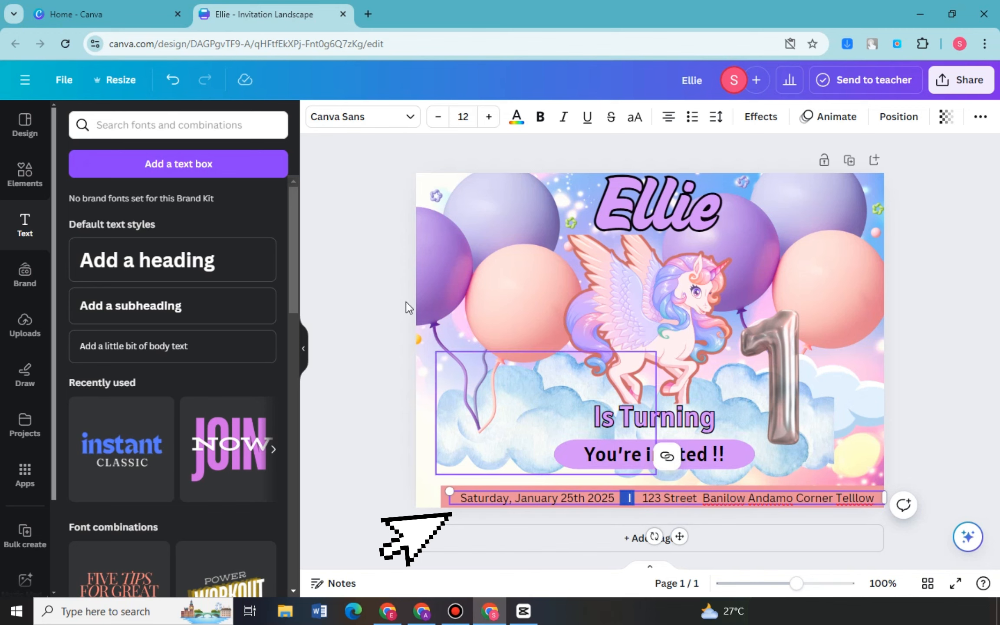
click(538, 117)
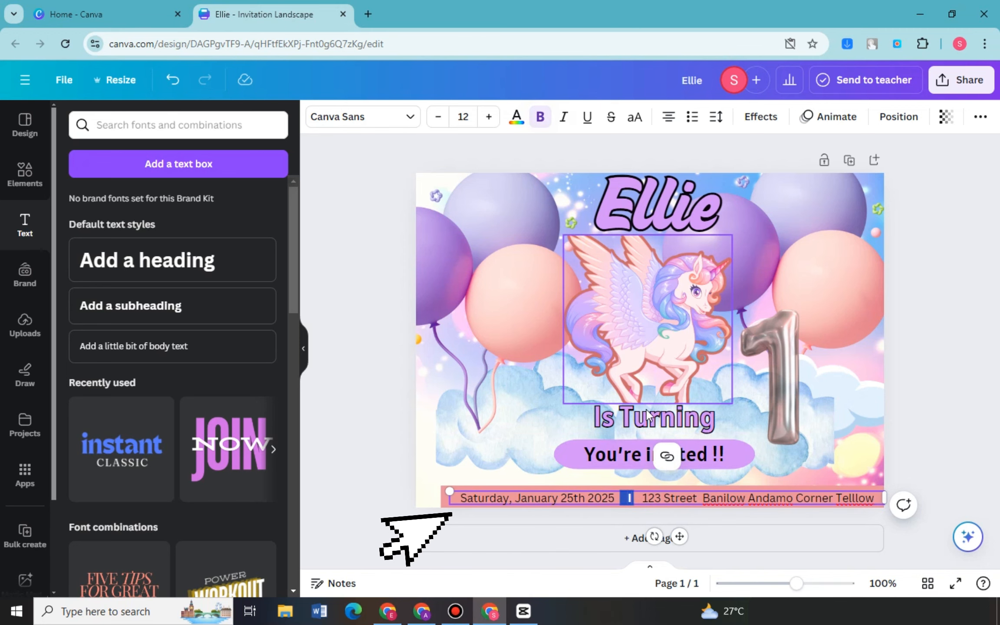
click(930, 466)
click(732, 498)
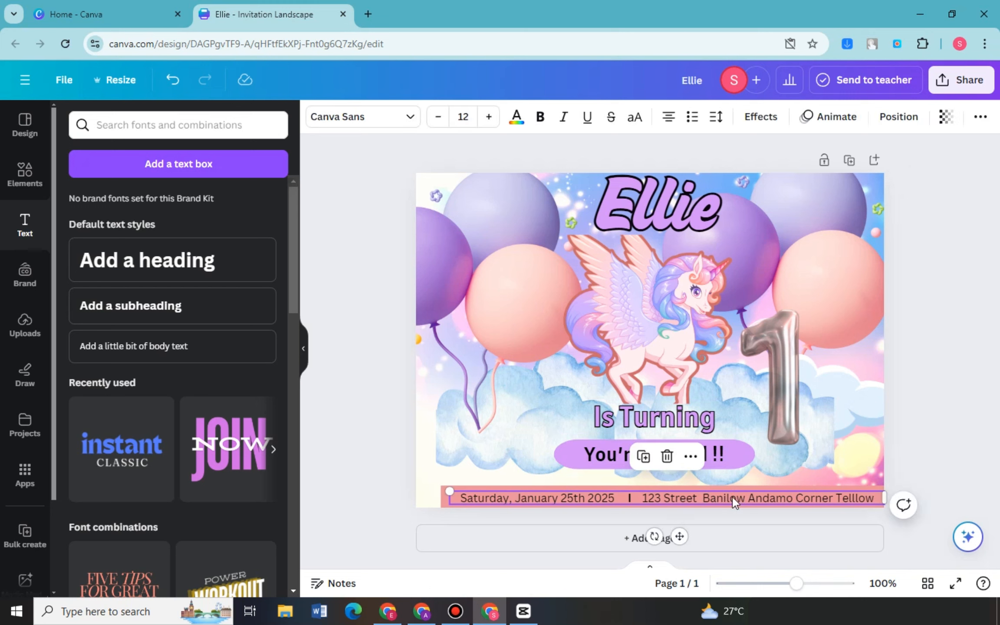
Change the font of the whole date and address line on the coral bar to a serif typeface.
click(629, 498)
drag(461, 491, 904, 504)
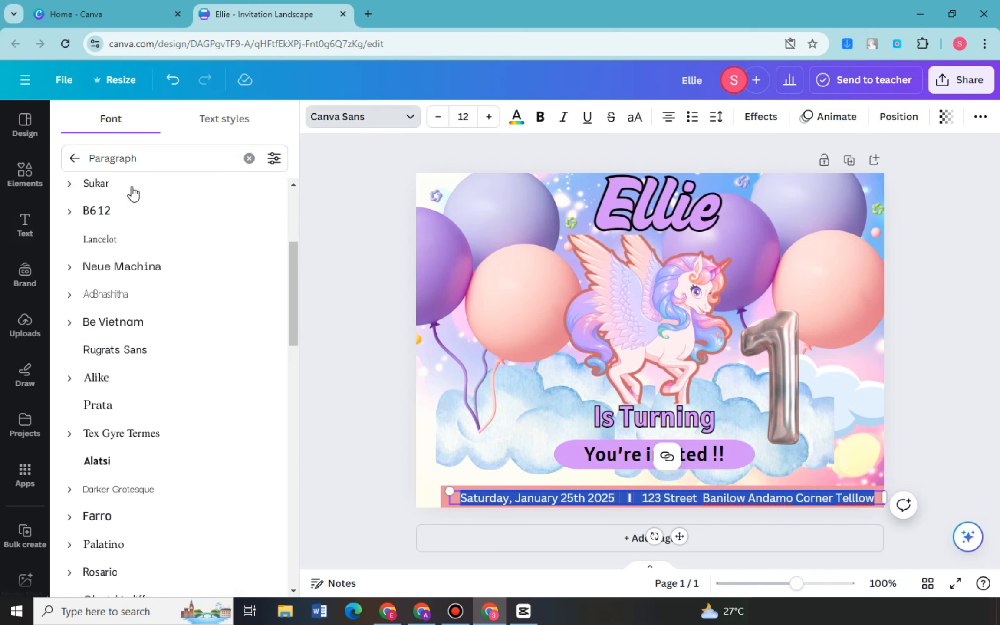
click(115, 248)
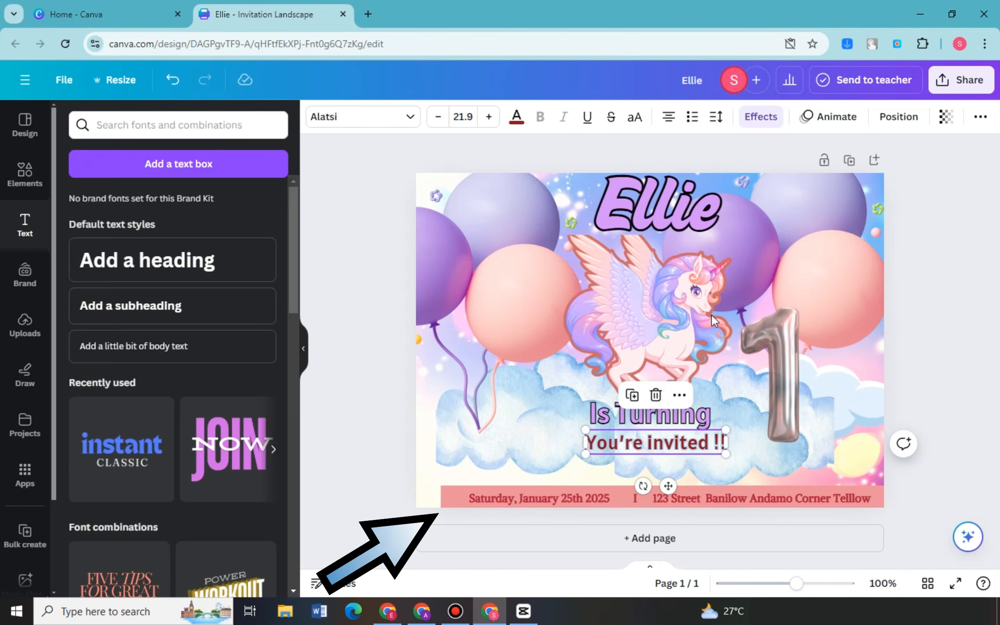
Reposition "Is Turning" and "You're invited !!" beneath the unicorn and nudge the number 1 balloon beside them.
click(656, 417)
drag(747, 431, 763, 436)
drag(668, 418, 682, 453)
click(689, 448)
click(695, 417)
click(765, 404)
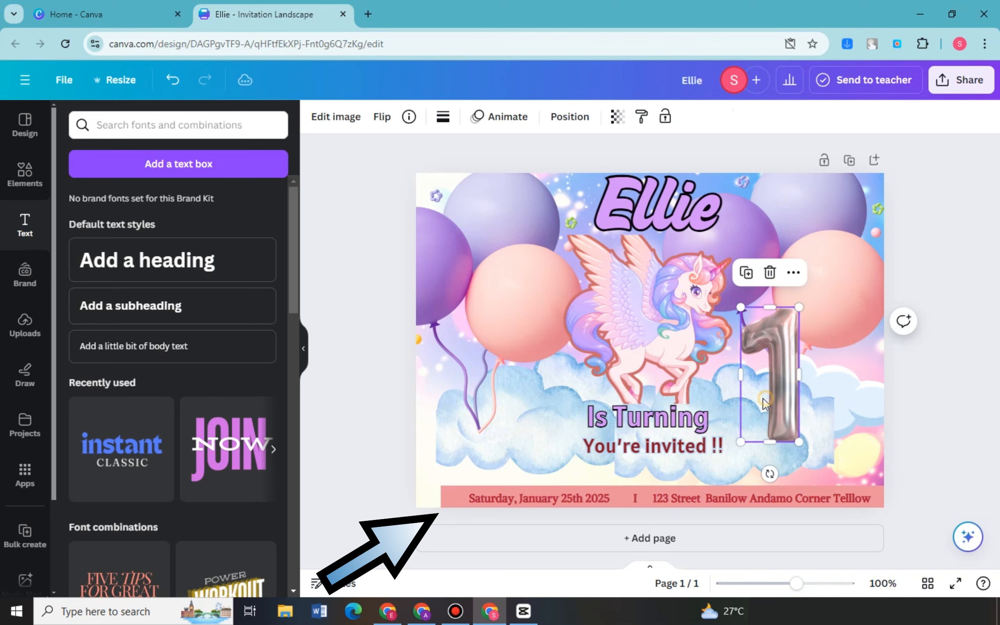
drag(763, 404, 753, 420)
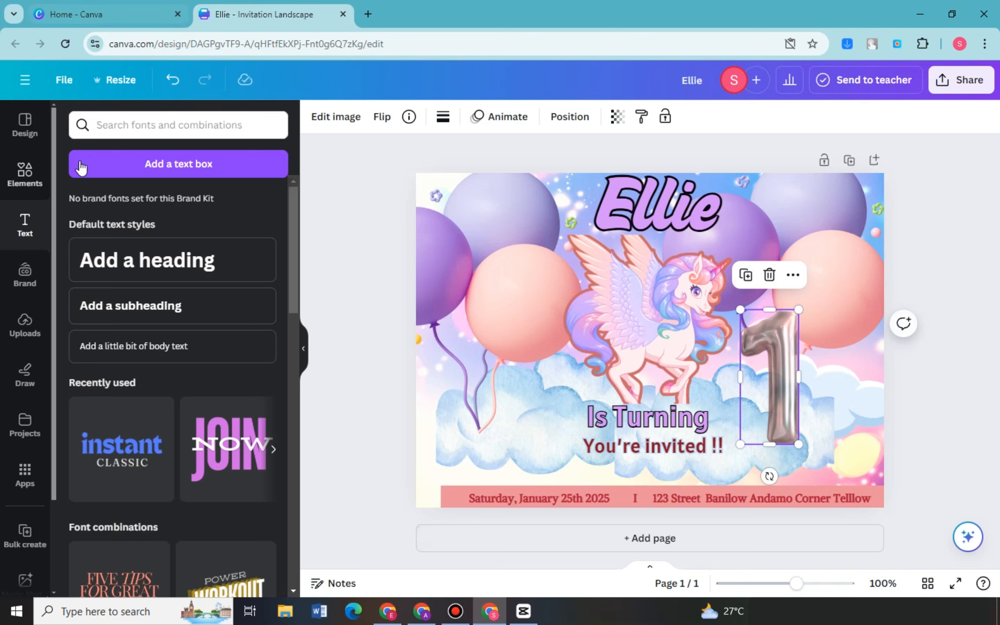
Add a heading reading "HAPPY BIRTHDAY".
click(139, 259)
text(HAPP)
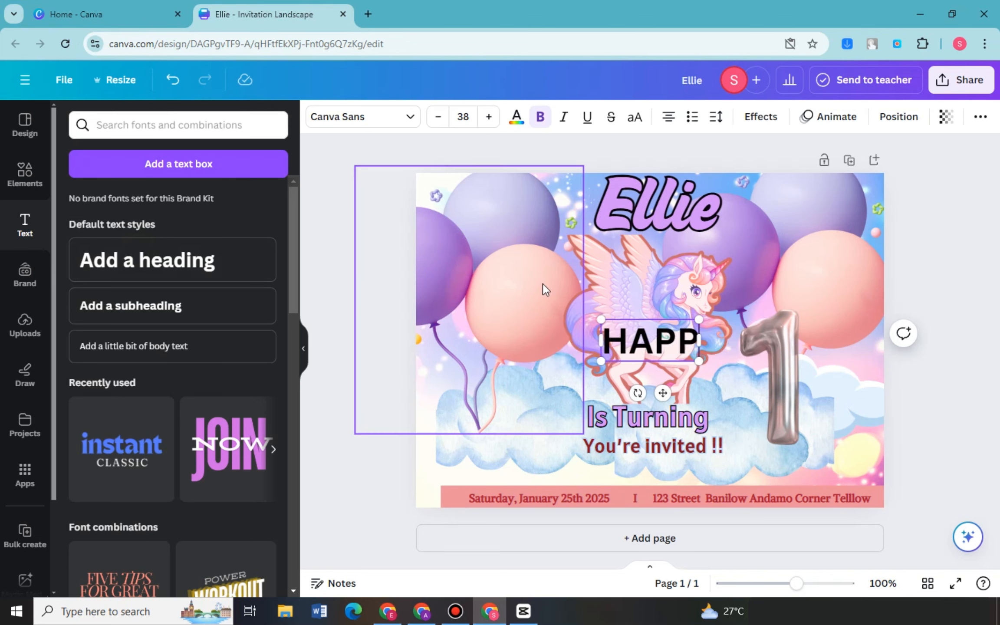
text(Y BRI)
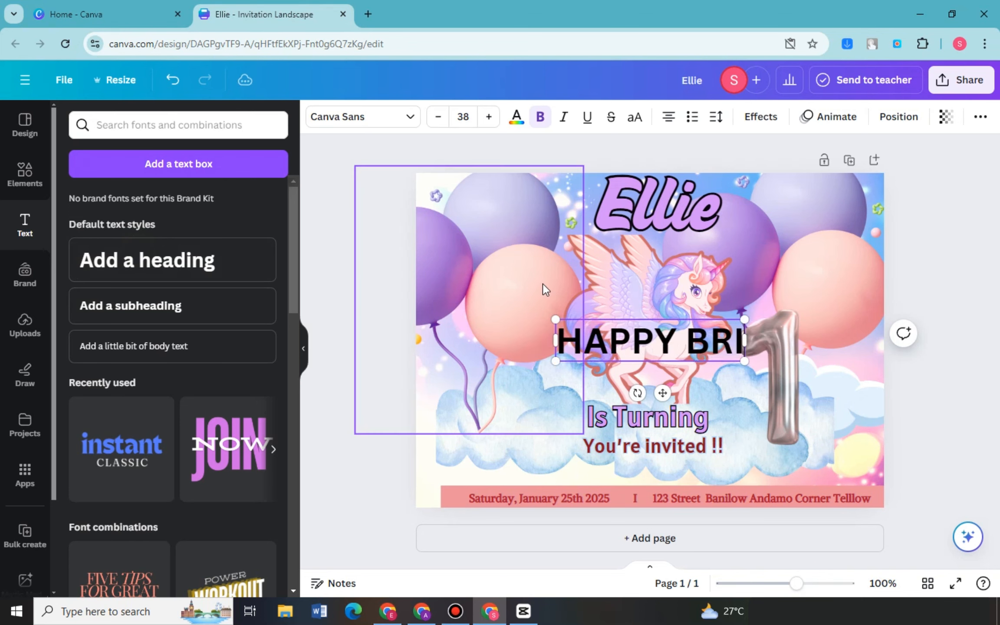
key(BackSpace)
key(BackSpace)
text(IRTHDAY)
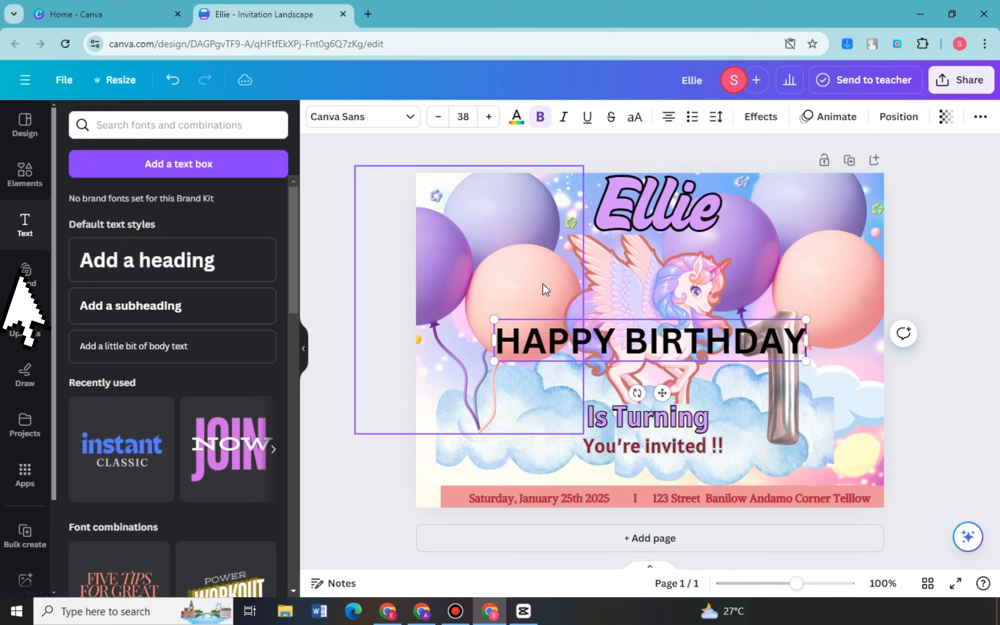
Apply the Curve shape to the "HAPPY BIRTHDAY" heading and place it as an arch above the child's name.
click(750, 117)
scroll(168, 356, down, 2)
click(161, 543)
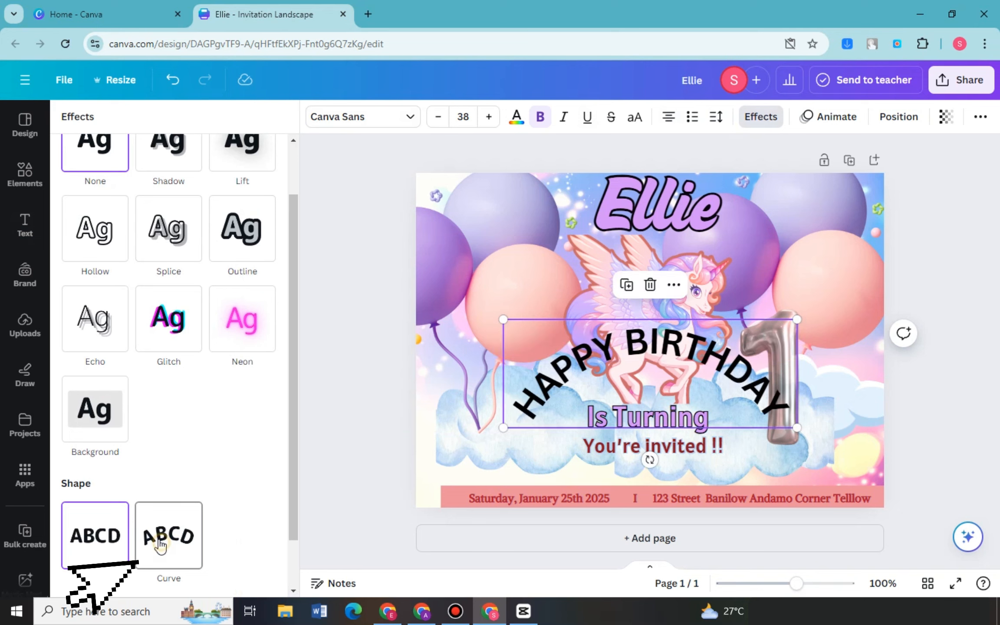
drag(679, 372, 797, 290)
drag(640, 199, 641, 209)
drag(752, 252, 644, 206)
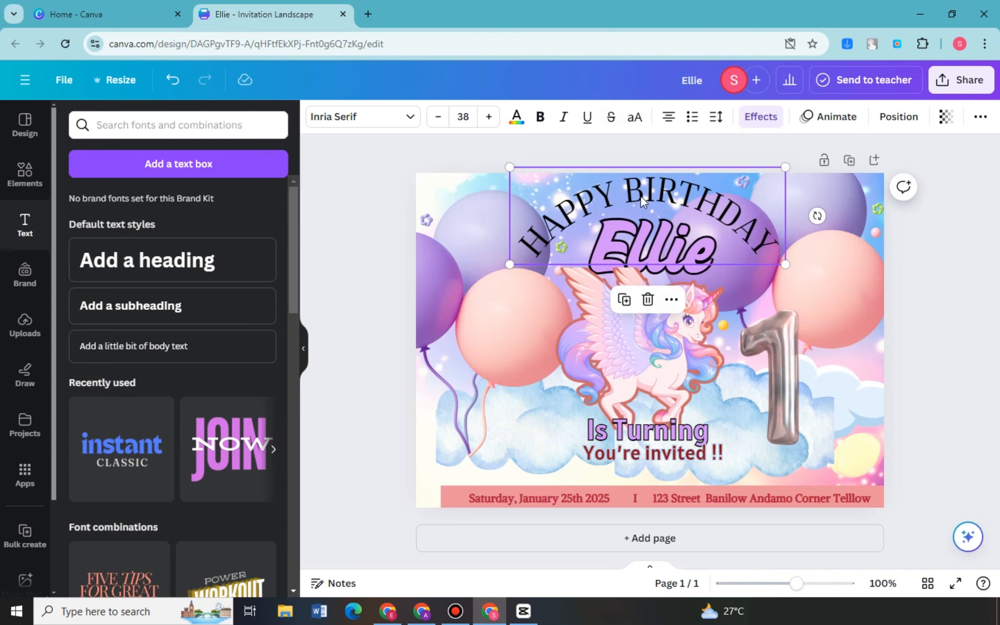
Recolour the curved "HAPPY BIRTHDAY" heading to the dark purple from the background photo's colours.
click(515, 117)
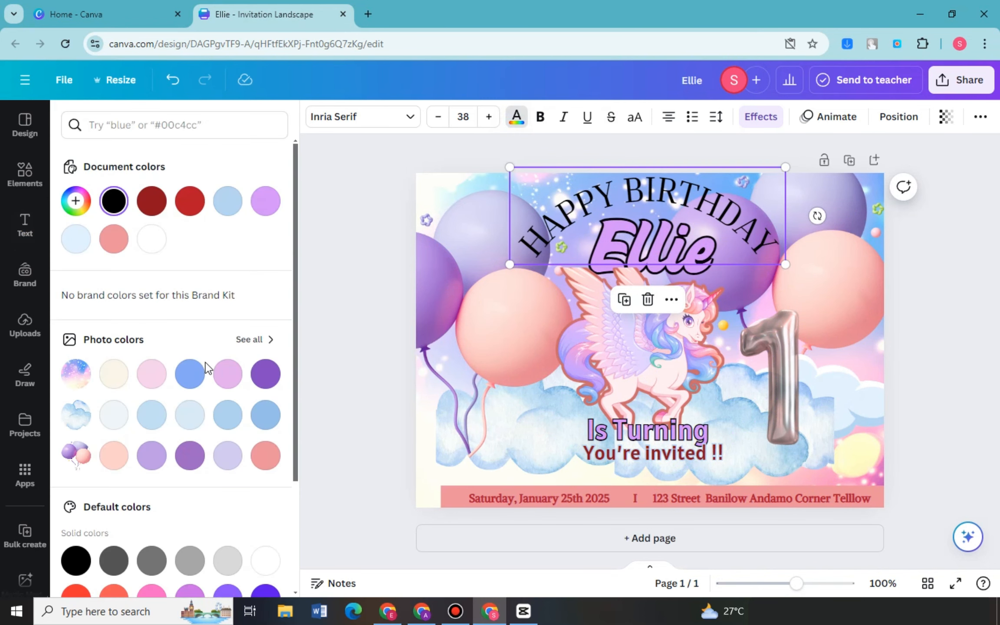
click(114, 243)
click(265, 374)
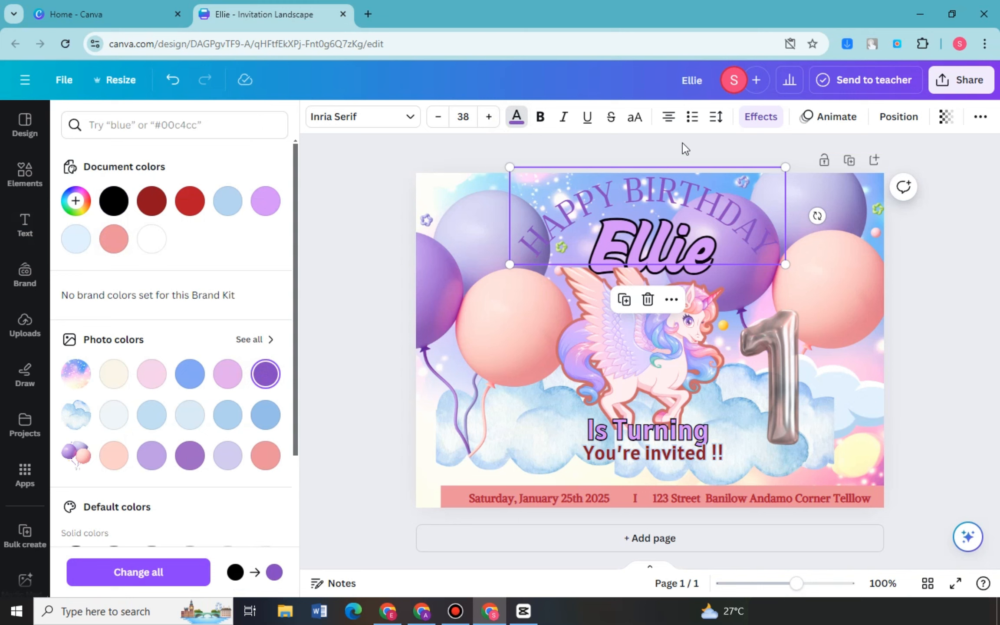
Apply a Shadow effect to "HAPPY BIRTHDAY" with offset 100 and the document's coral colour.
click(761, 119)
click(169, 225)
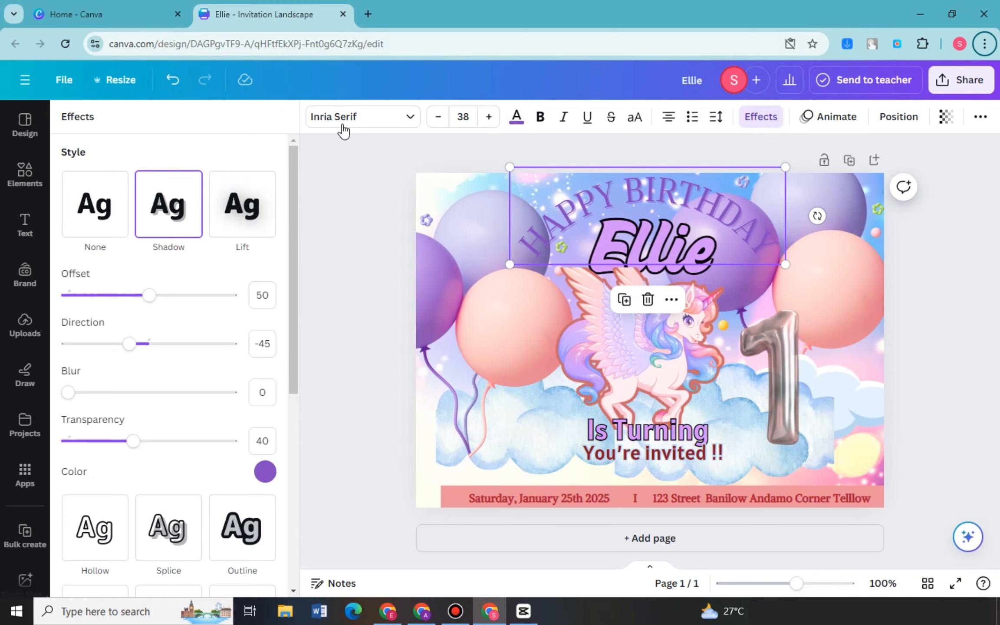
drag(150, 296, 200, 303)
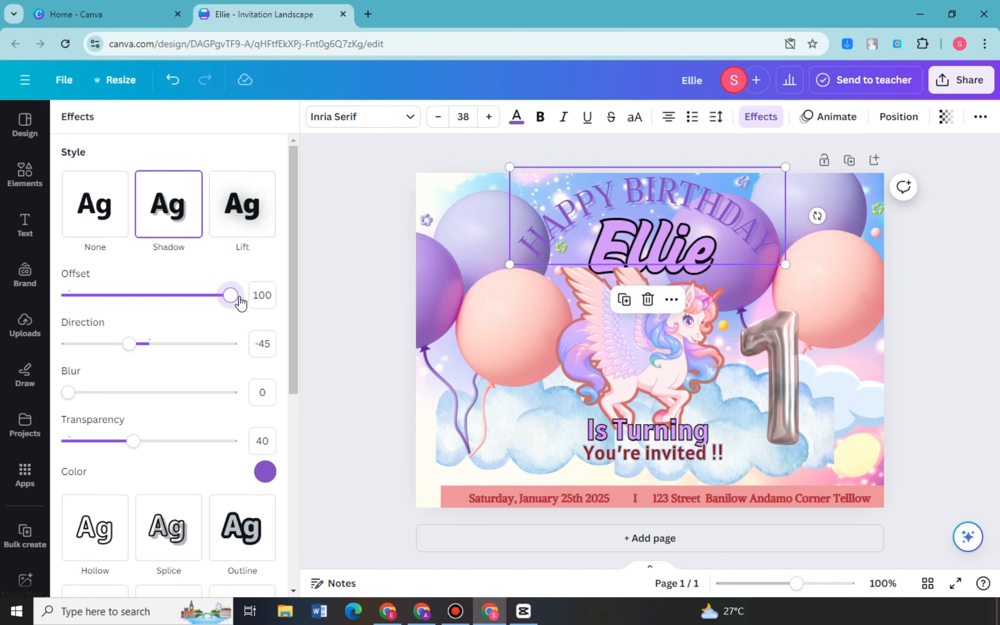
click(262, 474)
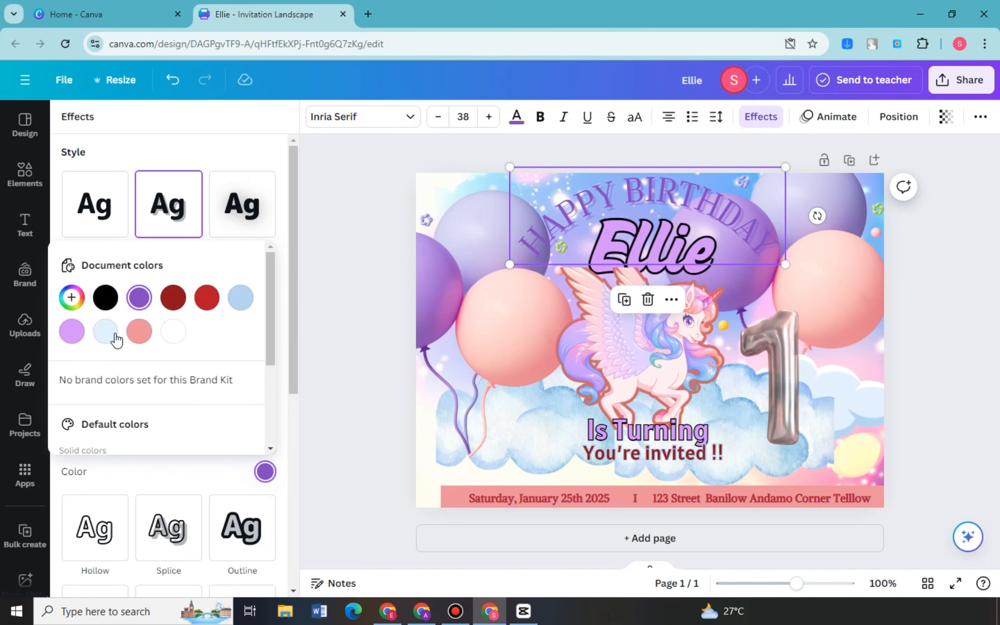
click(139, 333)
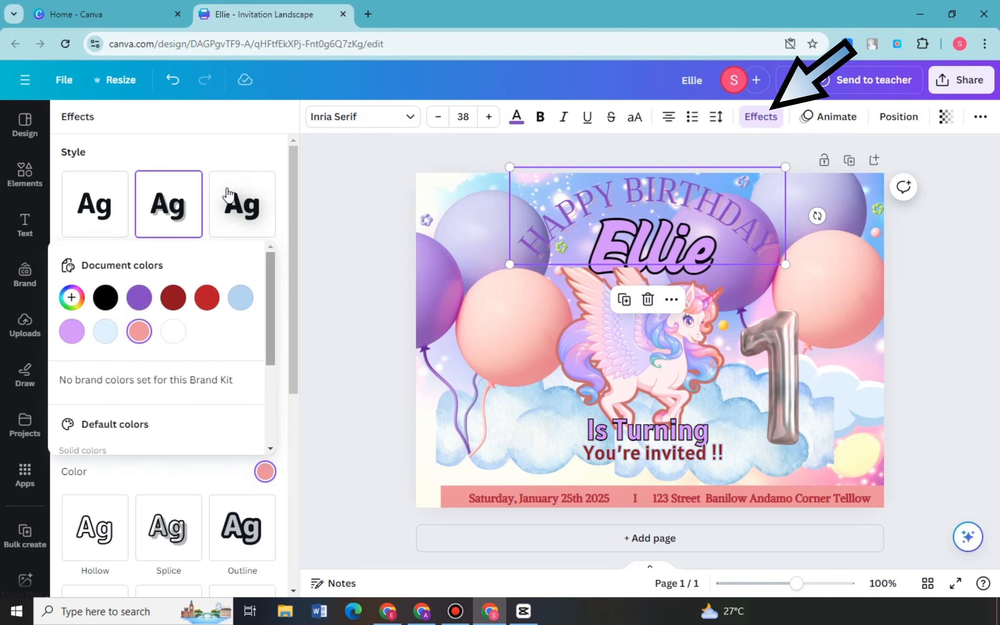
scroll(207, 386, down, 2)
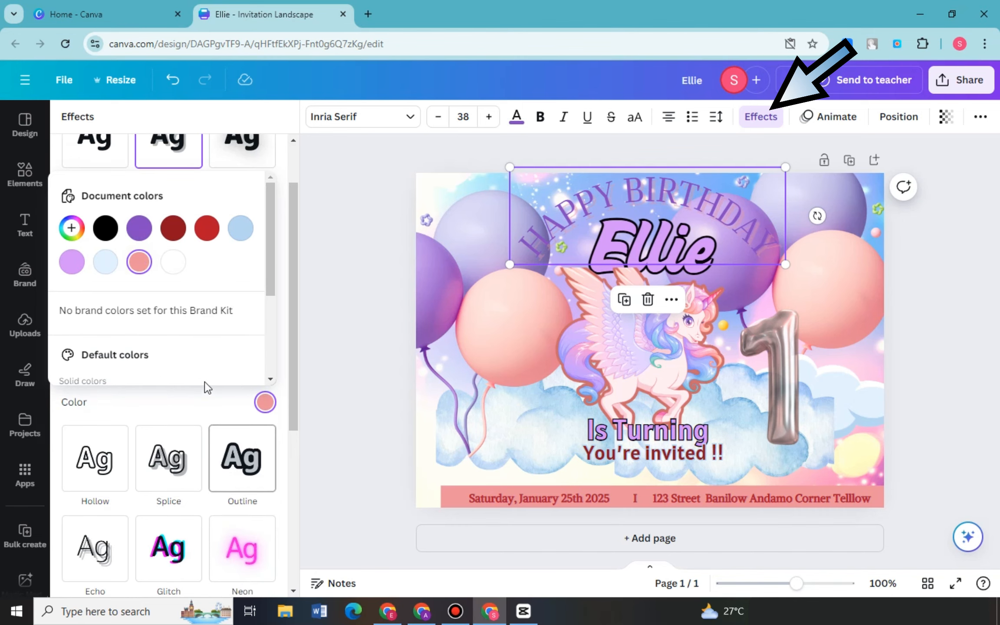
click(267, 407)
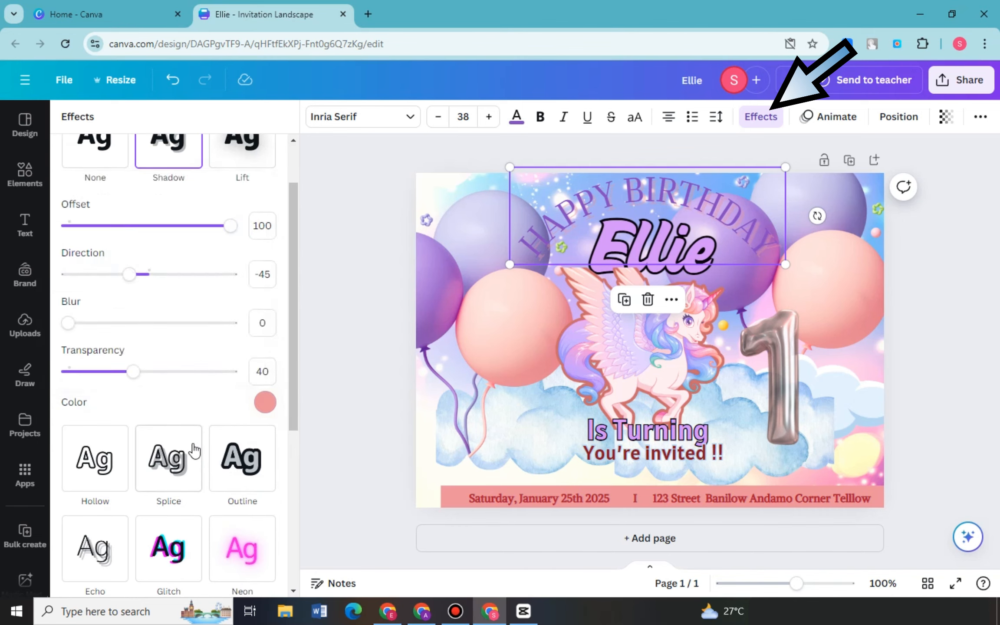
Set the "HAPPY BIRTHDAY" shadow's transparency to 93 and its direction to -101.
scroll(189, 446, down, 6)
scroll(100, 461, up, 8)
drag(128, 442, 203, 446)
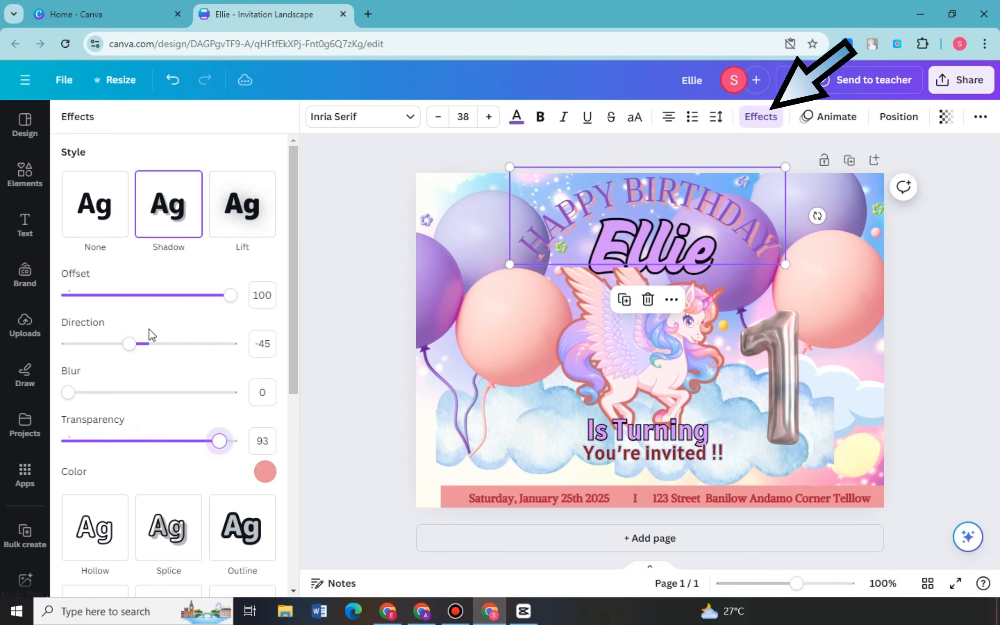
drag(131, 347, 90, 351)
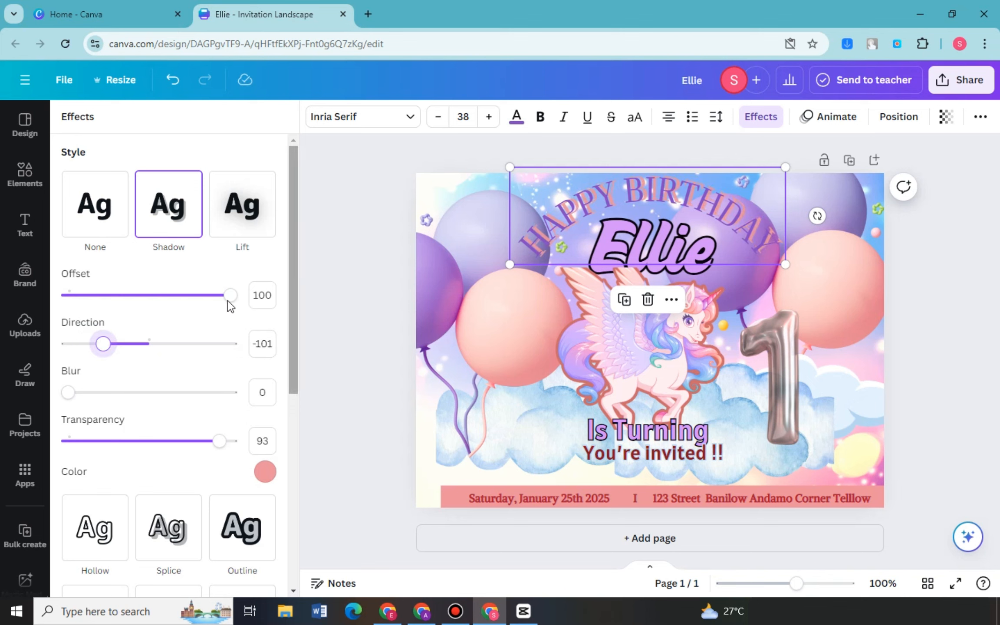
click(25, 223)
click(964, 266)
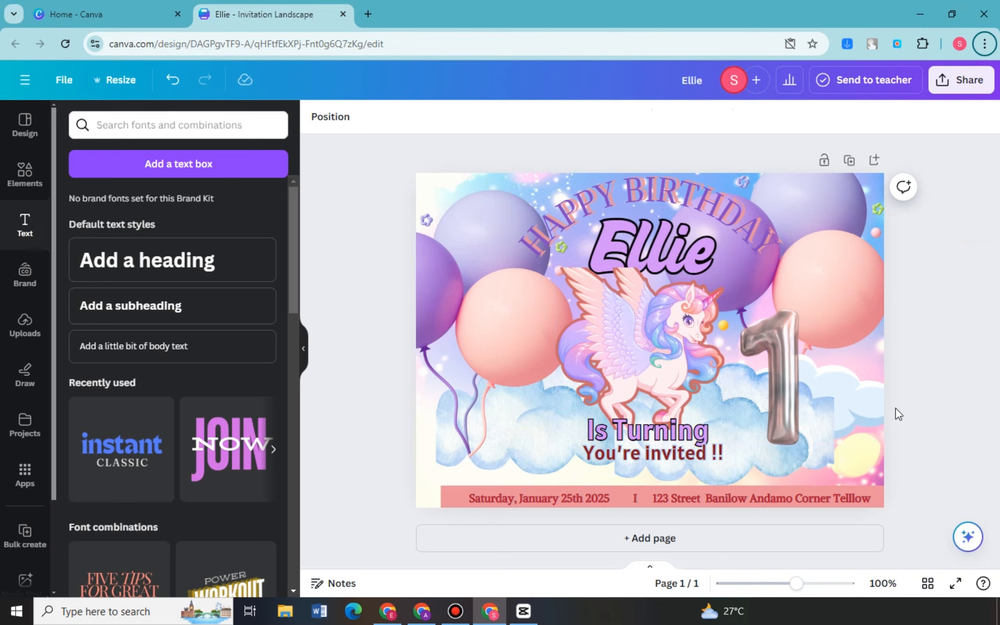
Move "Is Turning" up and "You're invited !!" down to leave a gap between the two texts.
click(734, 427)
drag(743, 411, 698, 452)
click(694, 451)
click(694, 434)
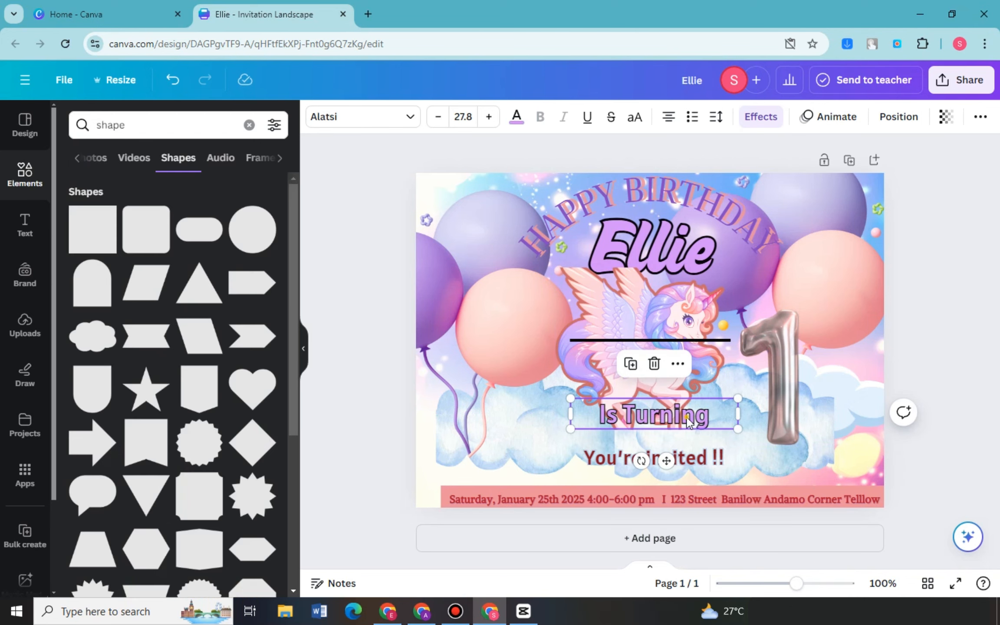
drag(677, 413, 676, 398)
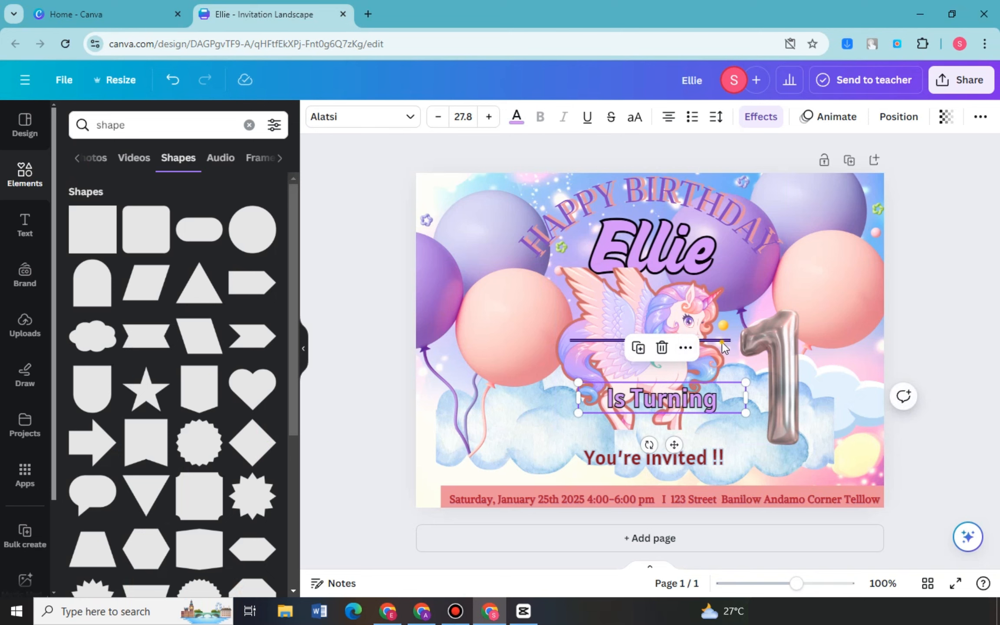
Move the black line to just above "You're invited !!" and recolour it dark purple.
drag(721, 343, 721, 443)
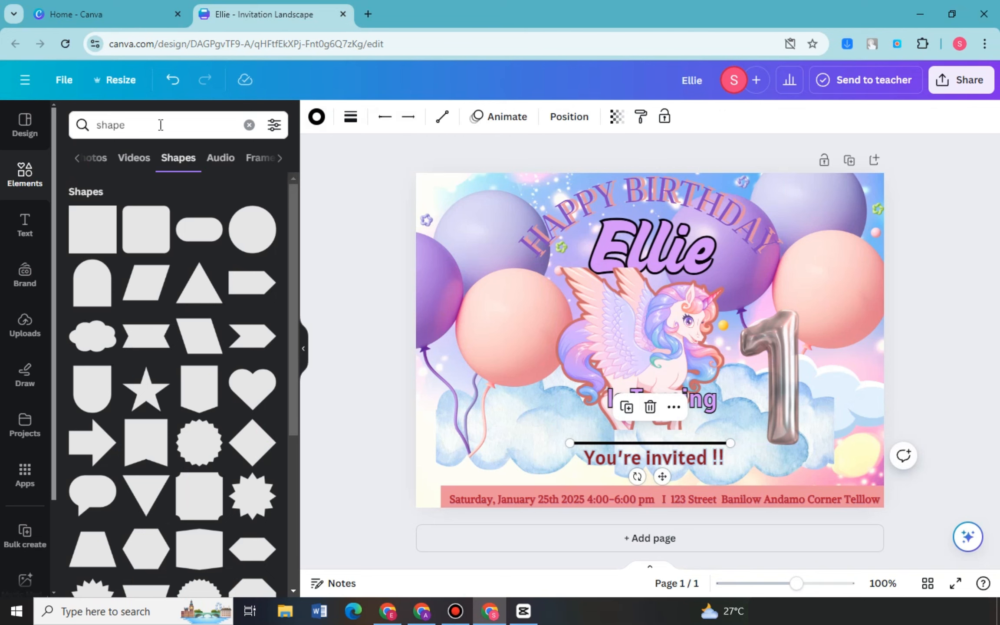
click(351, 118)
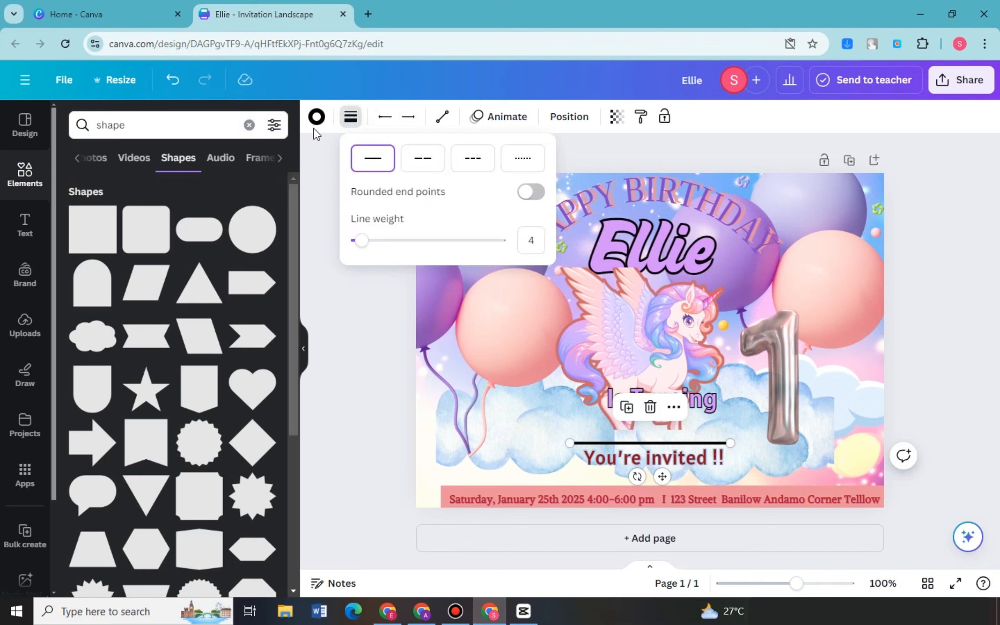
click(317, 116)
click(151, 239)
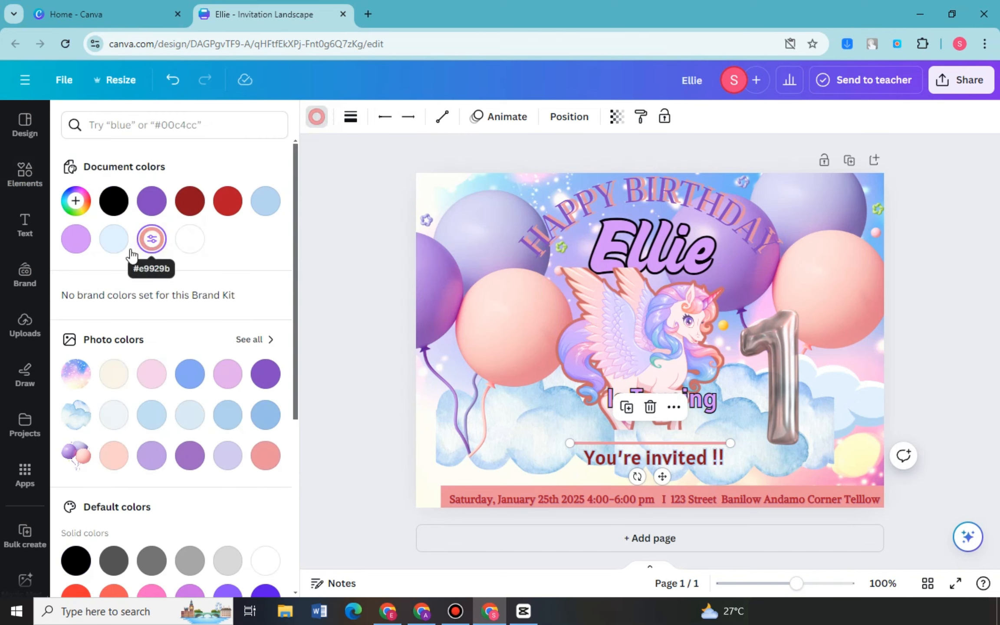
click(148, 212)
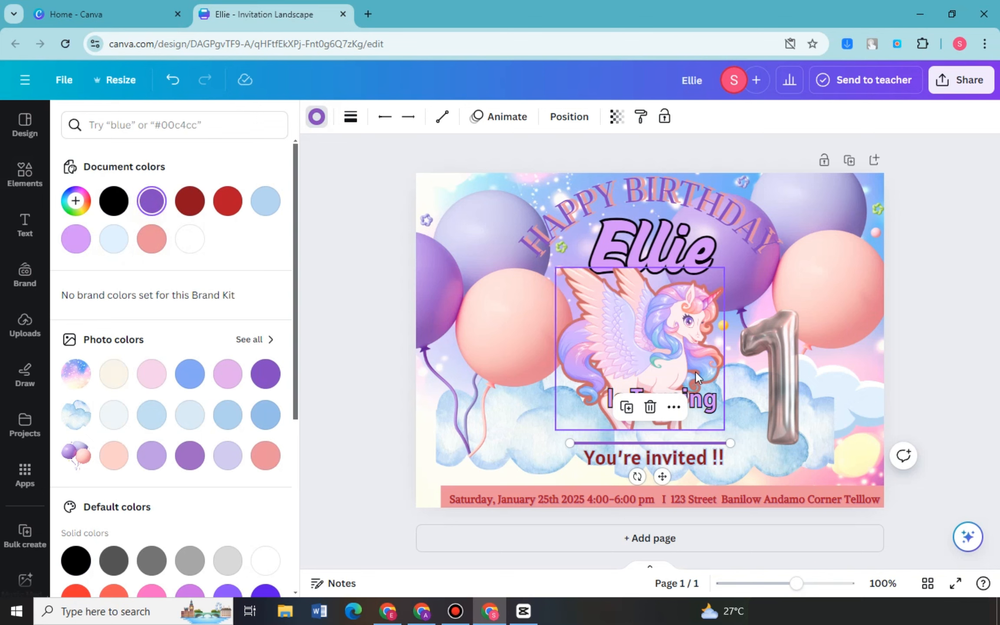
Place "Is Turning" just above the purple line, centre "You're invited !!" below it, and nudge the line into alignment.
drag(709, 404, 698, 438)
click(774, 452)
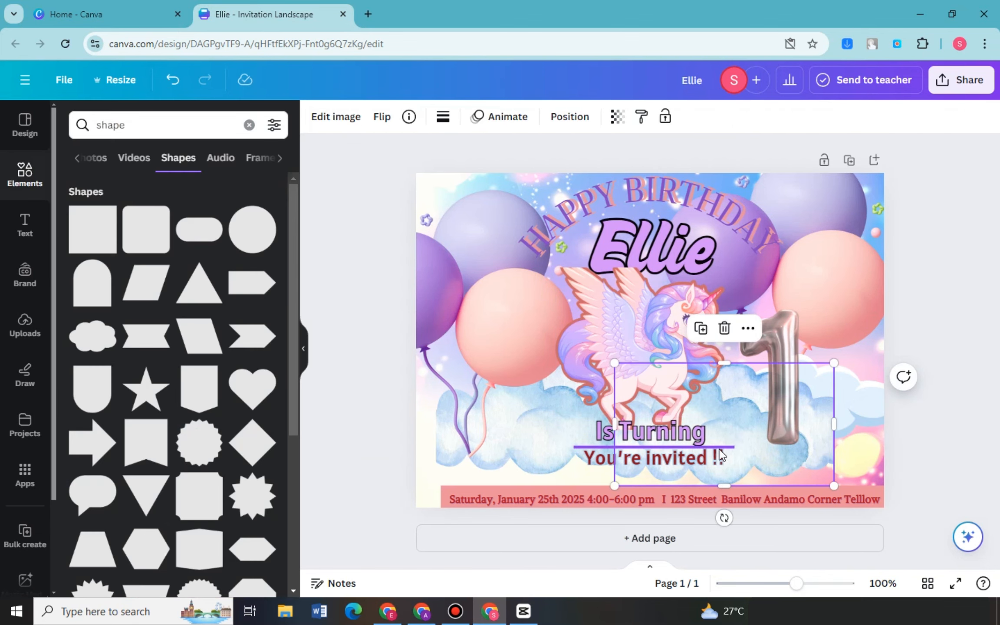
drag(669, 436, 676, 436)
click(601, 462)
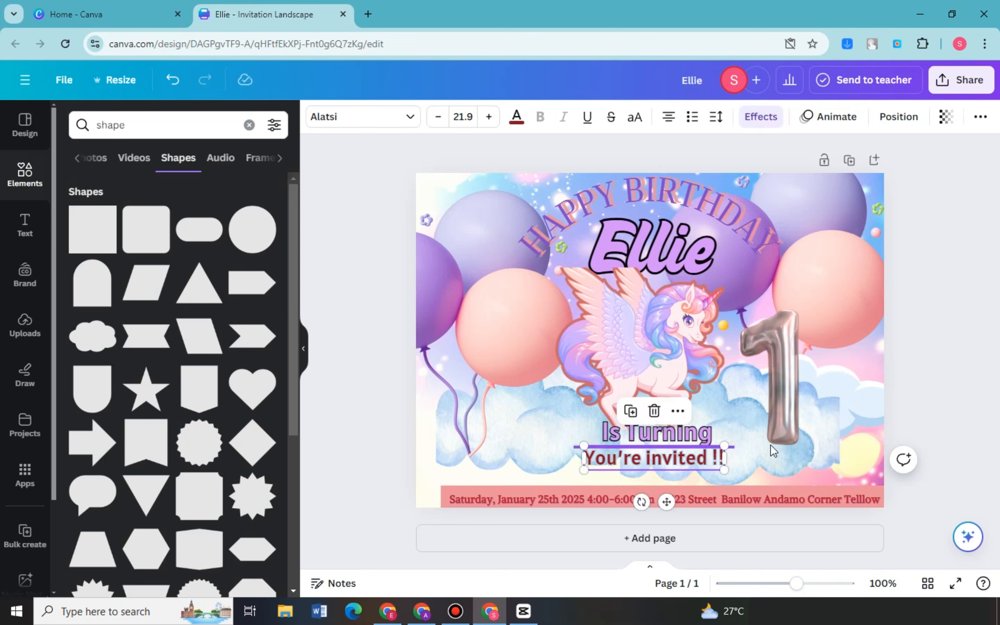
click(937, 415)
click(684, 470)
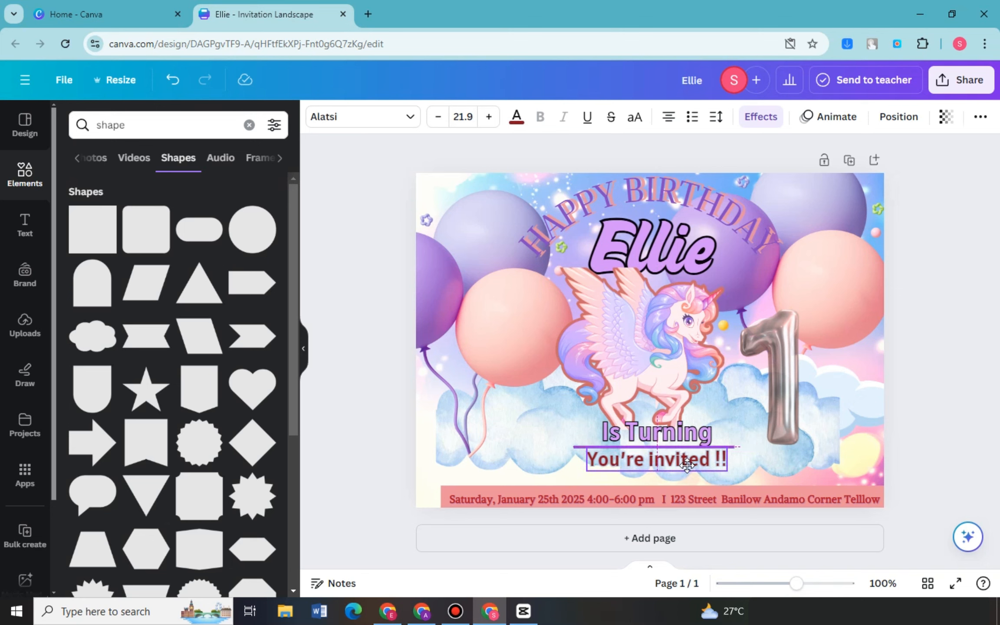
drag(685, 431, 685, 431)
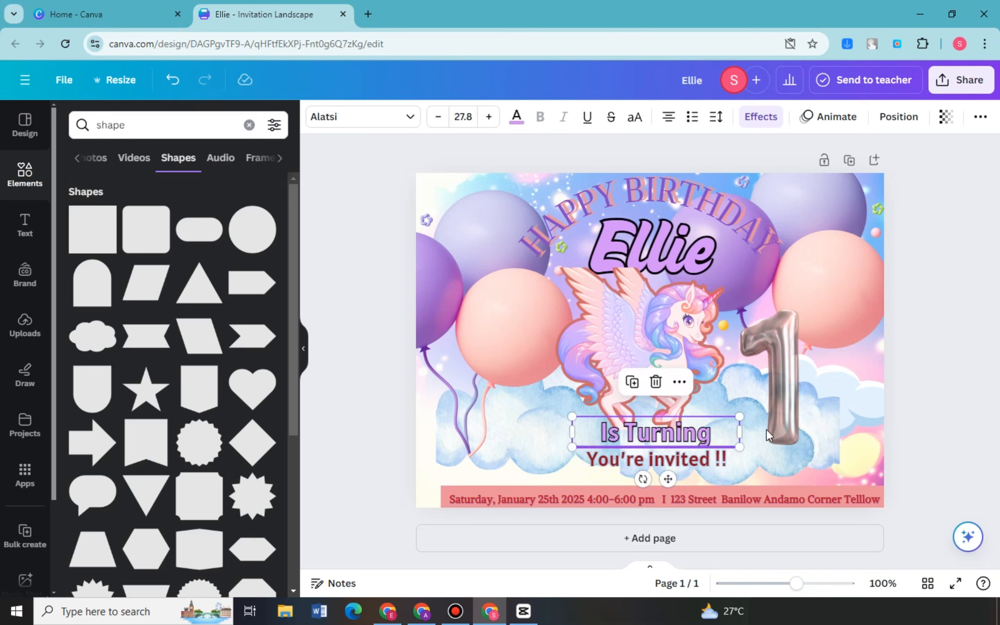
click(941, 410)
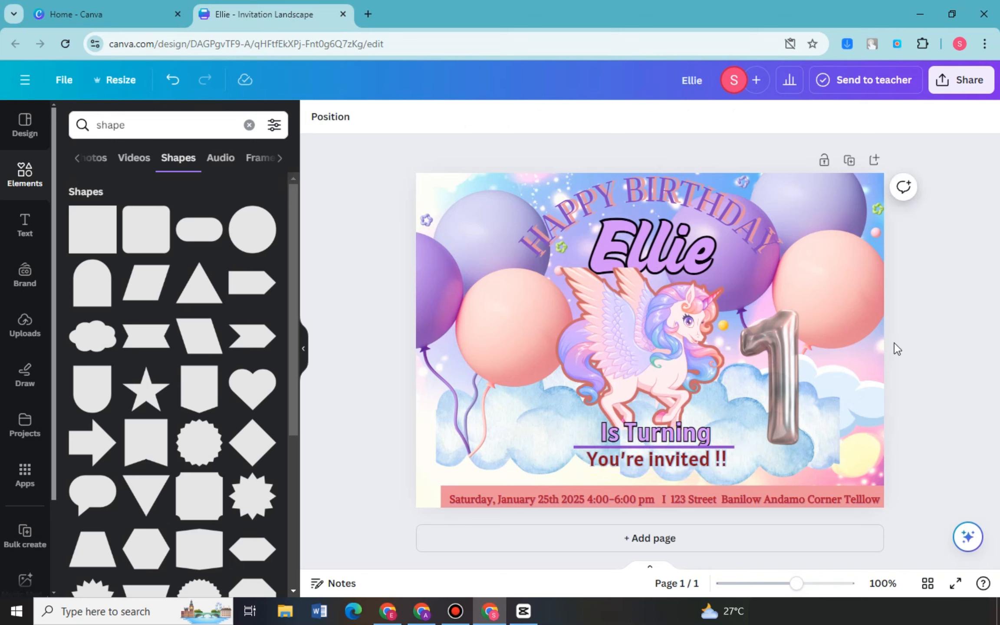
click(577, 446)
drag(577, 446, 581, 444)
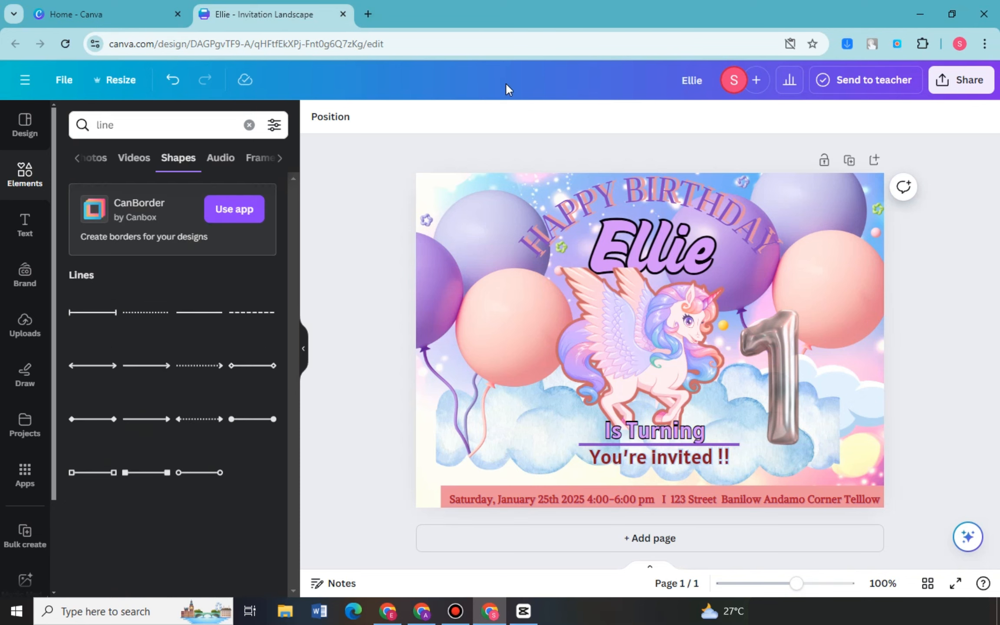